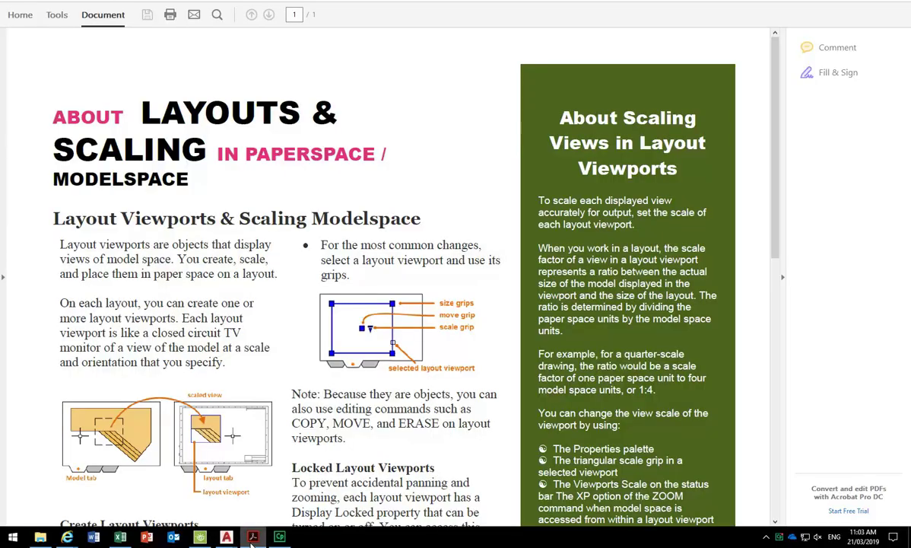
Switch to the browser, review the Exercise 6 interior elevations reference sheet, and return to the Exercise 5B drawing in AutoCAD.
click(253, 537)
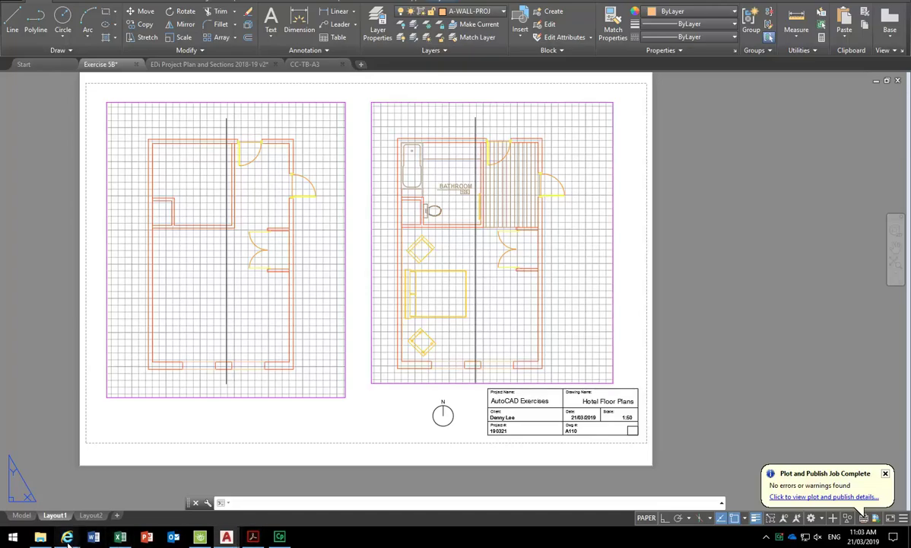
mouse_move(66, 538)
click(684, 473)
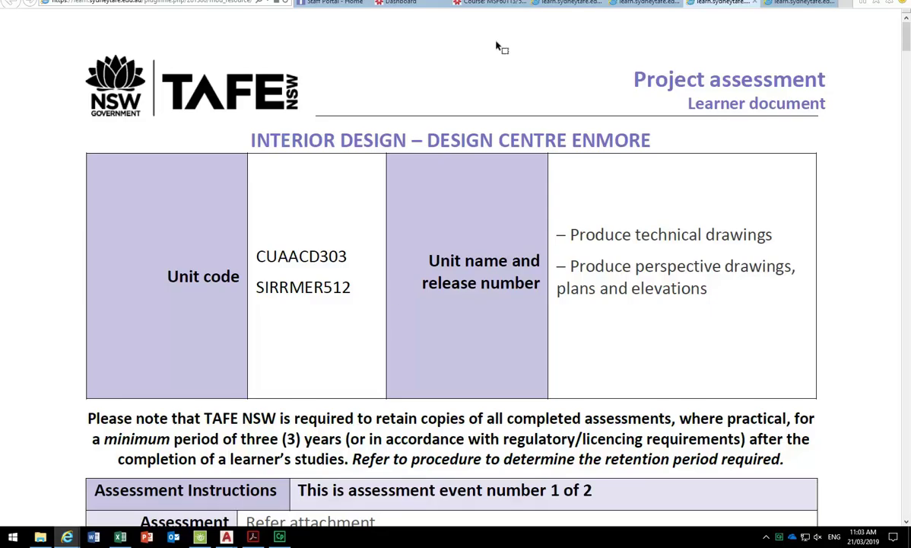
click(797, 5)
click(640, 4)
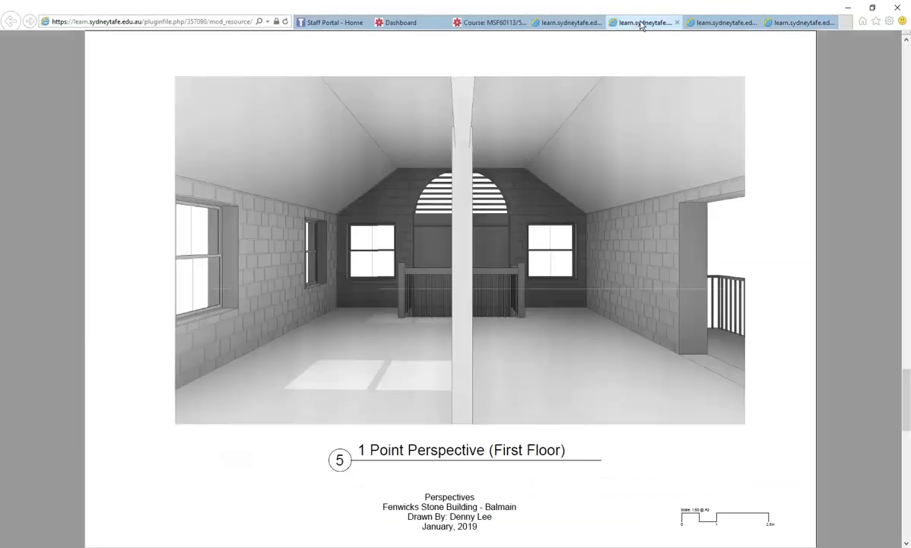
click(565, 23)
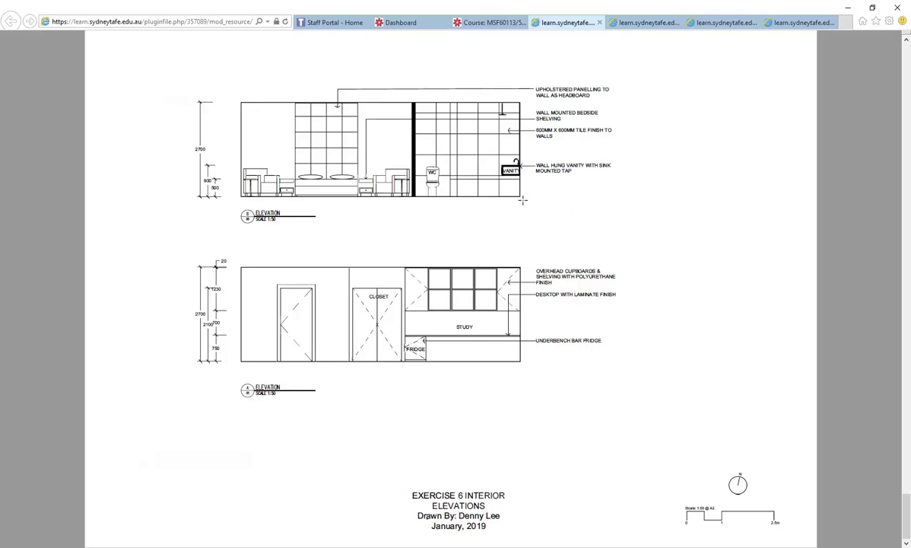
click(849, 9)
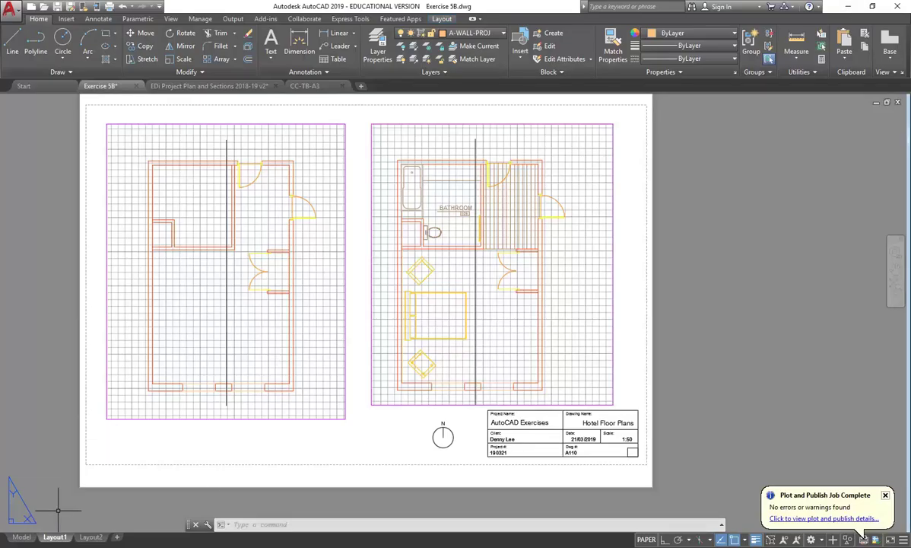
Delete the unused Layout2 from the drawing.
click(86, 538)
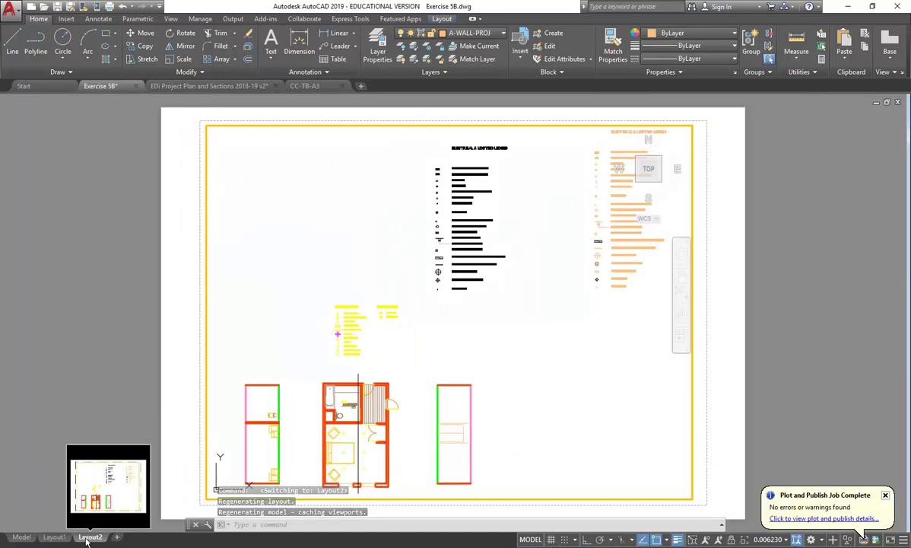
right_click(86, 537)
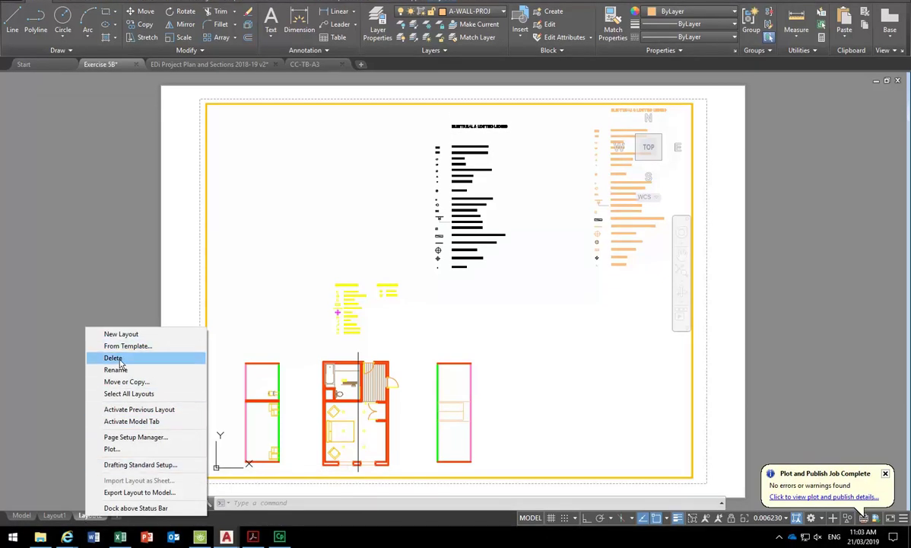
click(112, 357)
click(466, 297)
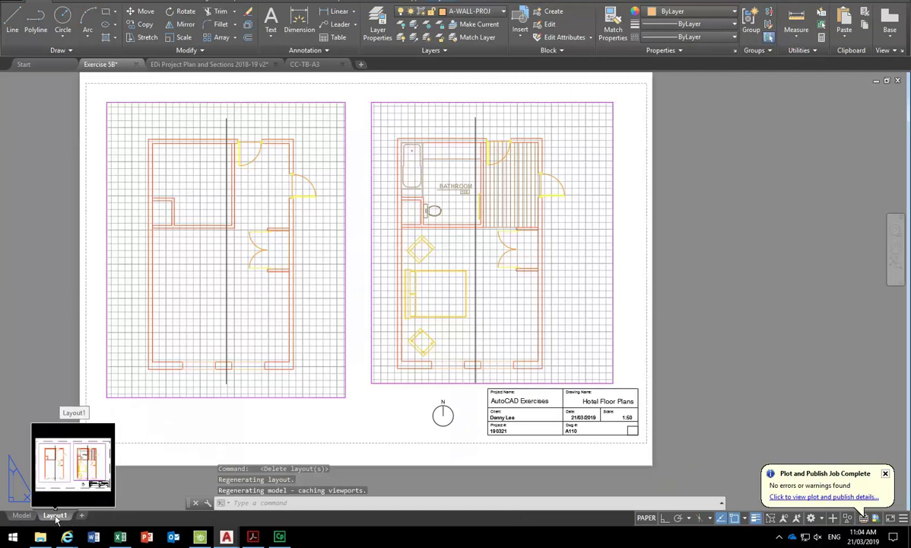
Create a copy of Layout1 and place it at the end of the layouts.
right_click(55, 517)
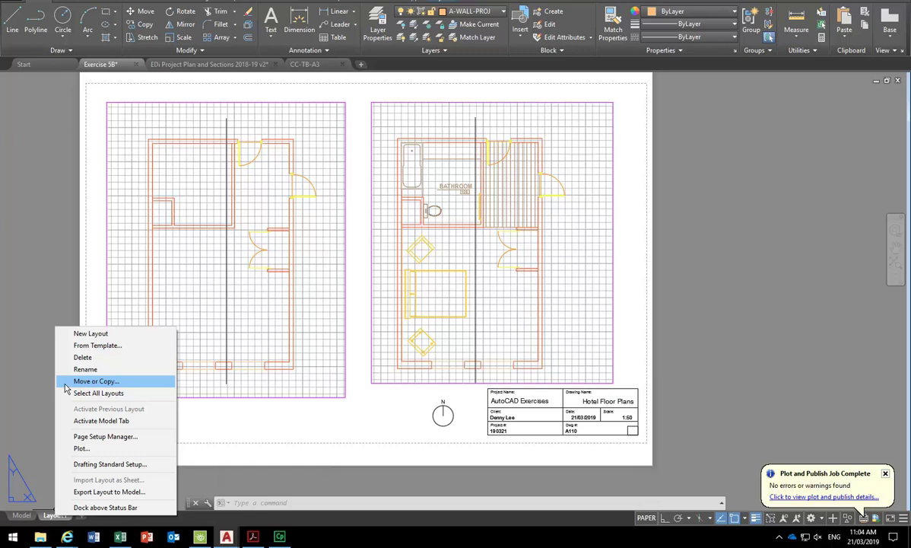
click(87, 382)
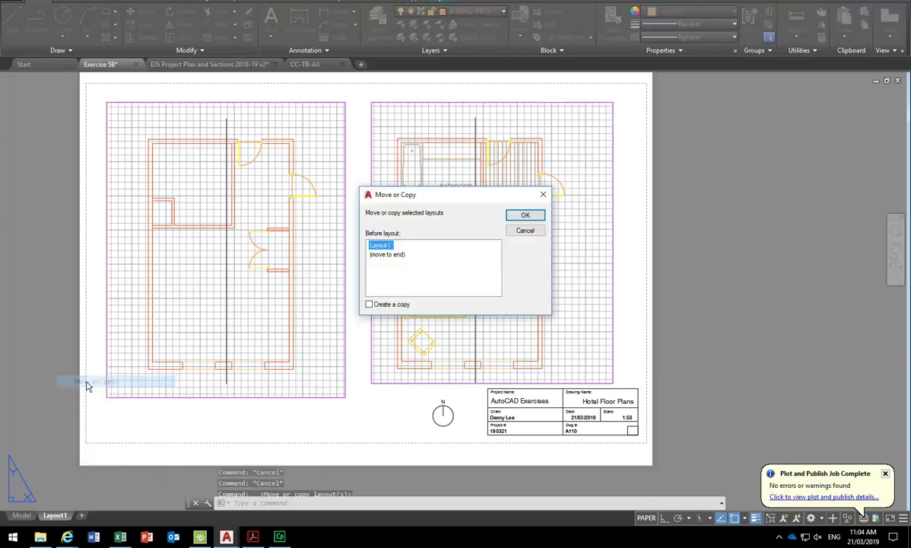
click(369, 304)
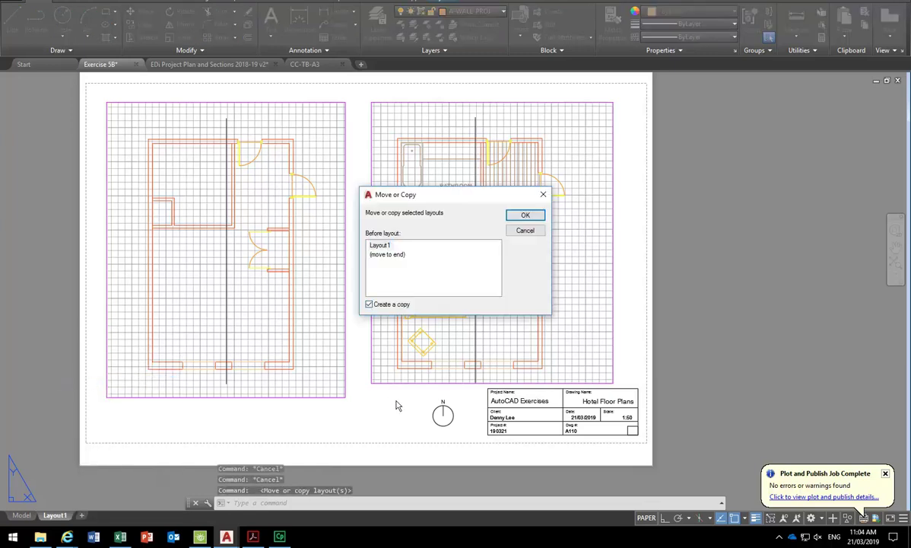
click(389, 257)
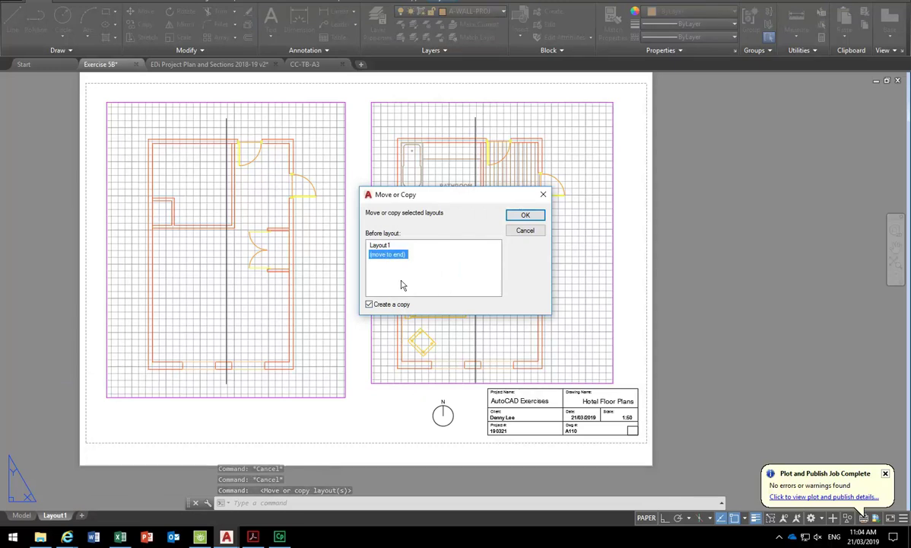
click(525, 216)
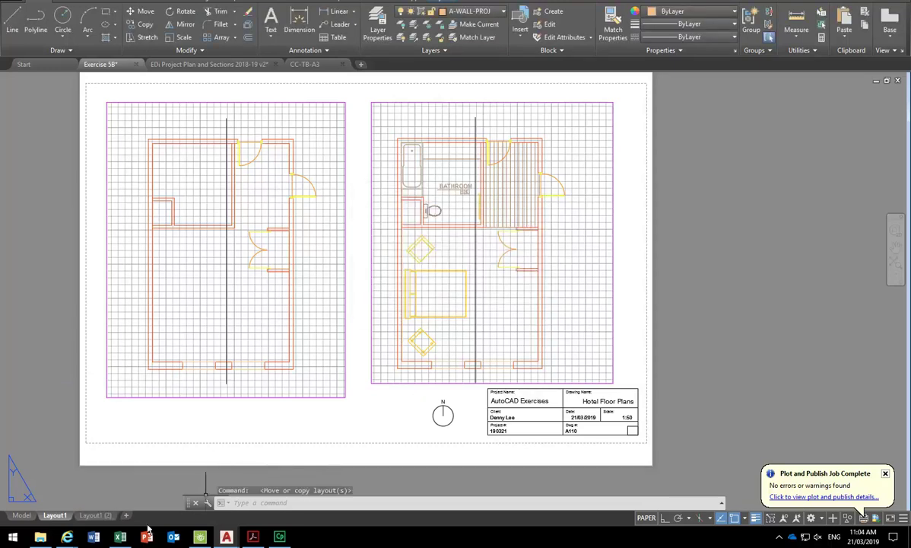
Rename the copied layout as Hotel Elevations.
click(91, 517)
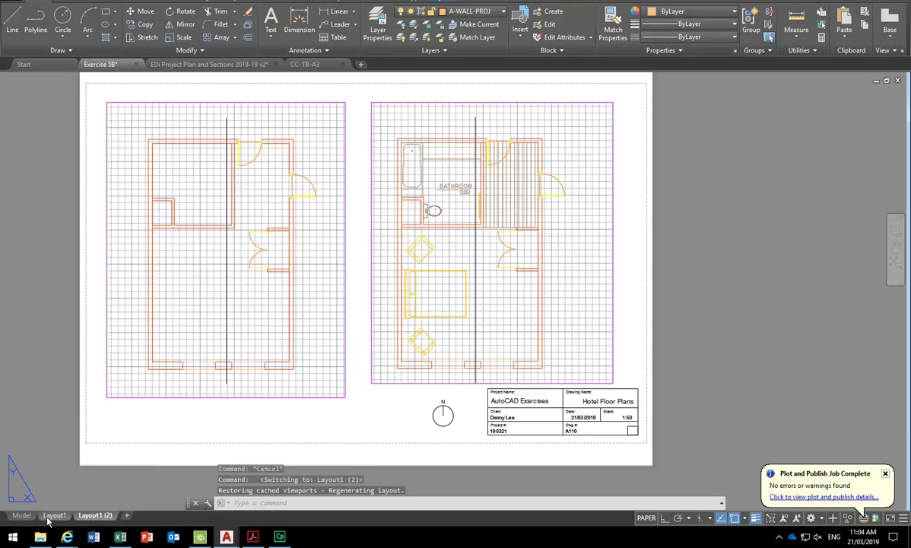
click(95, 515)
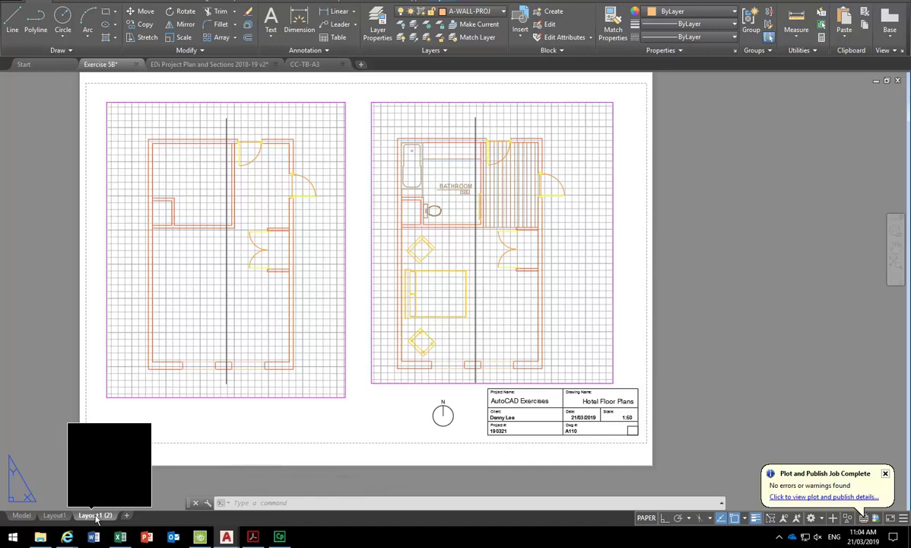
click(91, 516)
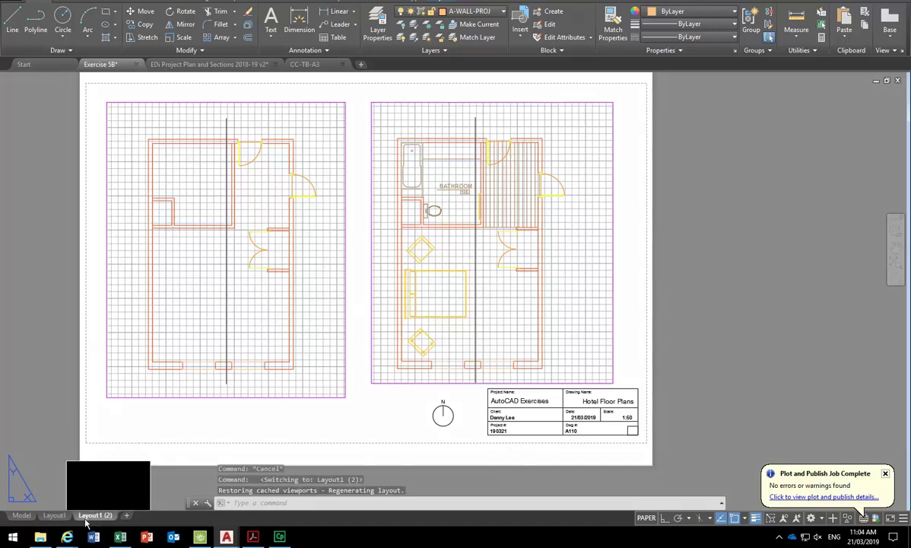
mouse_move(90, 516)
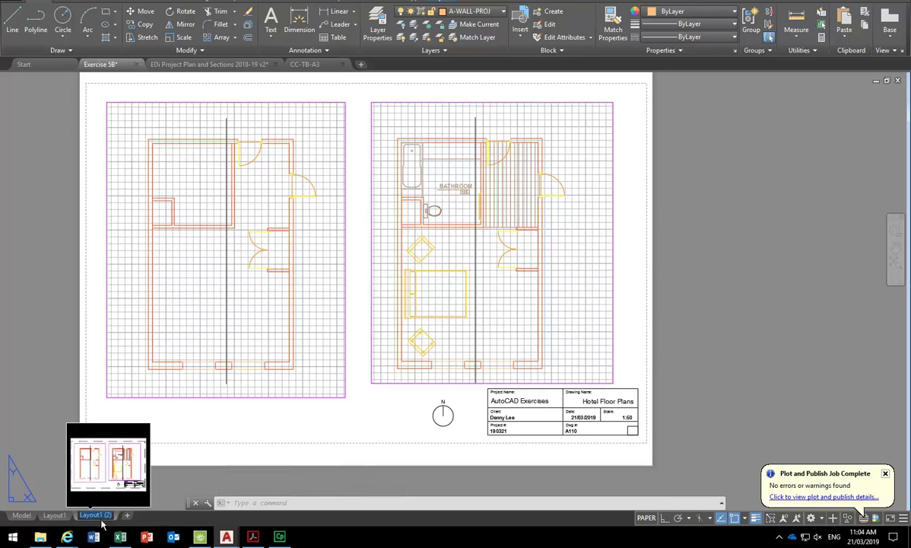
text(Hot)
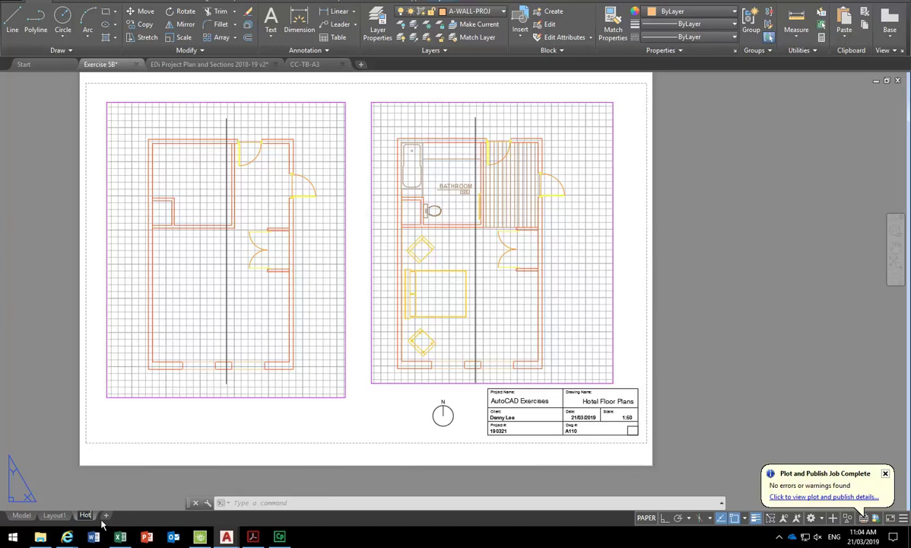
text(el)
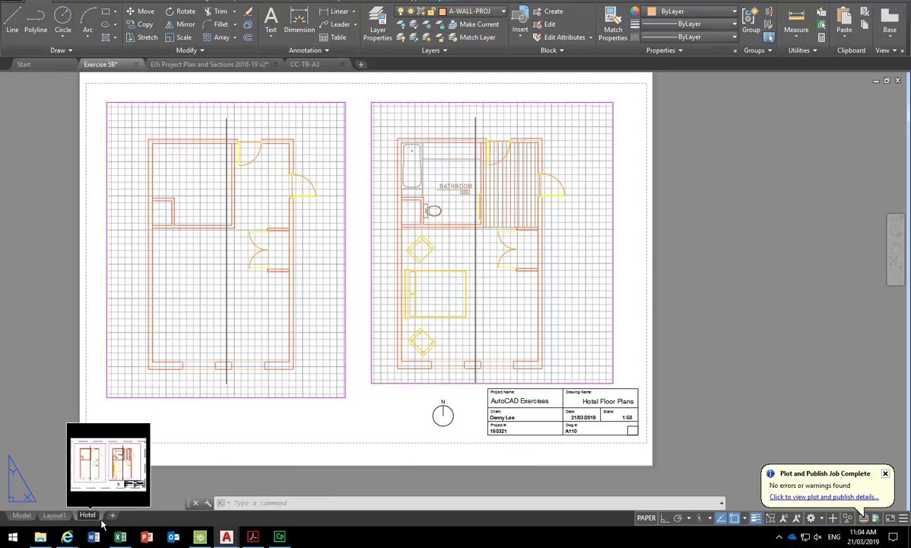
text( Elevations)
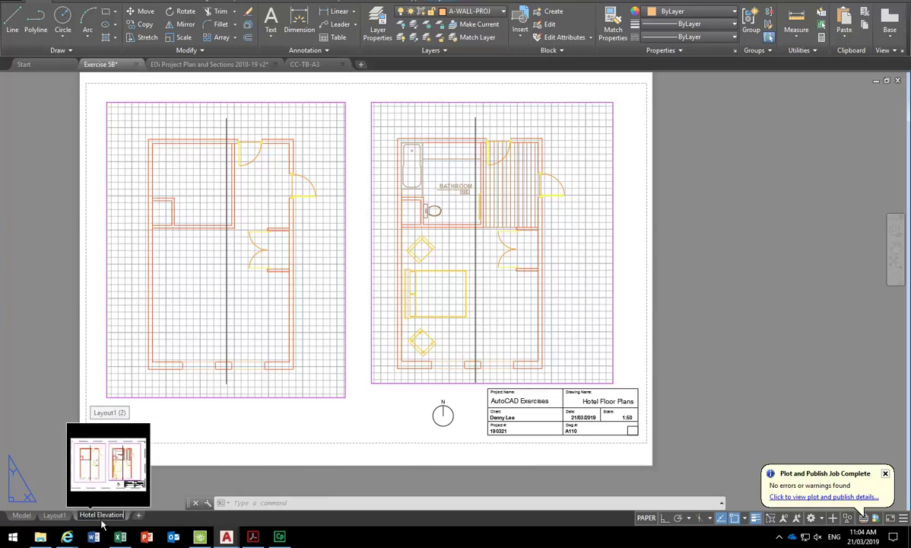
key(Return)
Rename the original Layout1 as Hotel Plans.
click(55, 516)
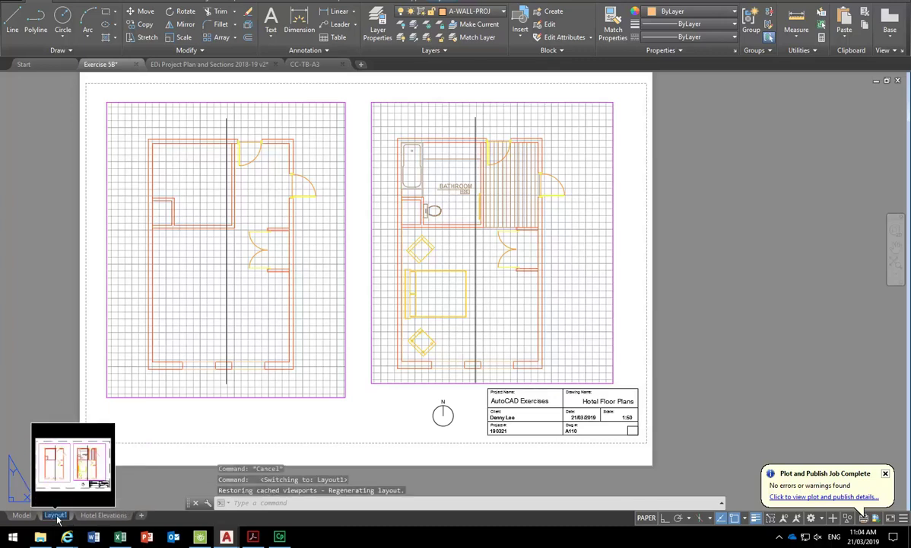
double_click(61, 517)
text(Hotel)
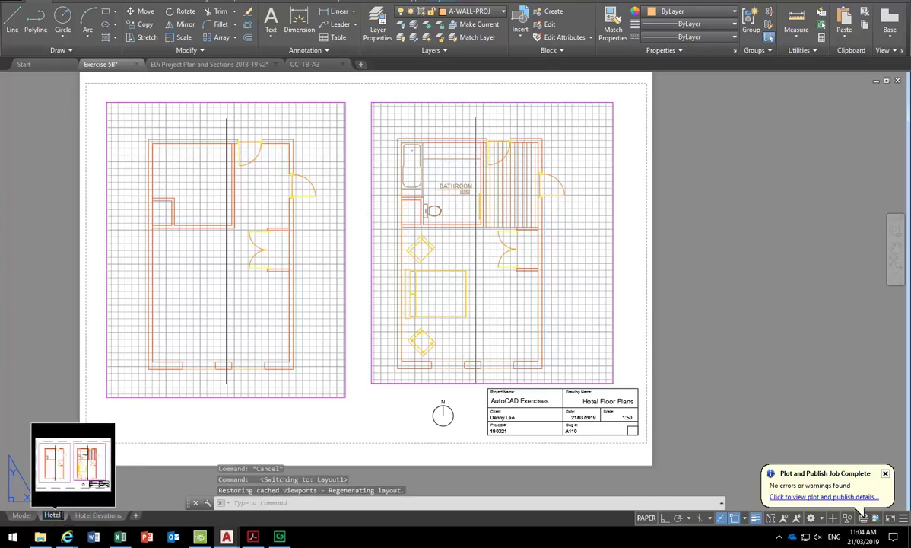
text( Plna)
key(BackSpace)
key(BackSpace)
text(ans)
key(Return)
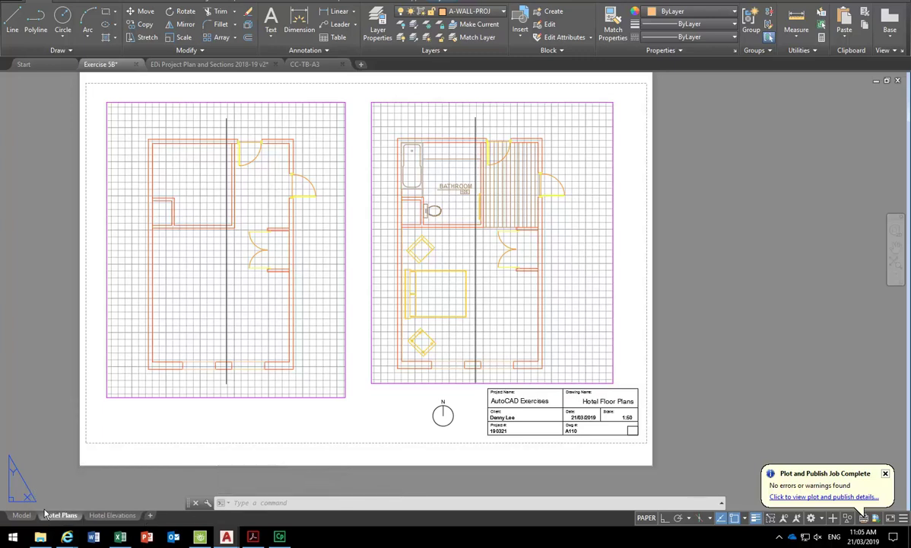
right_click(55, 517)
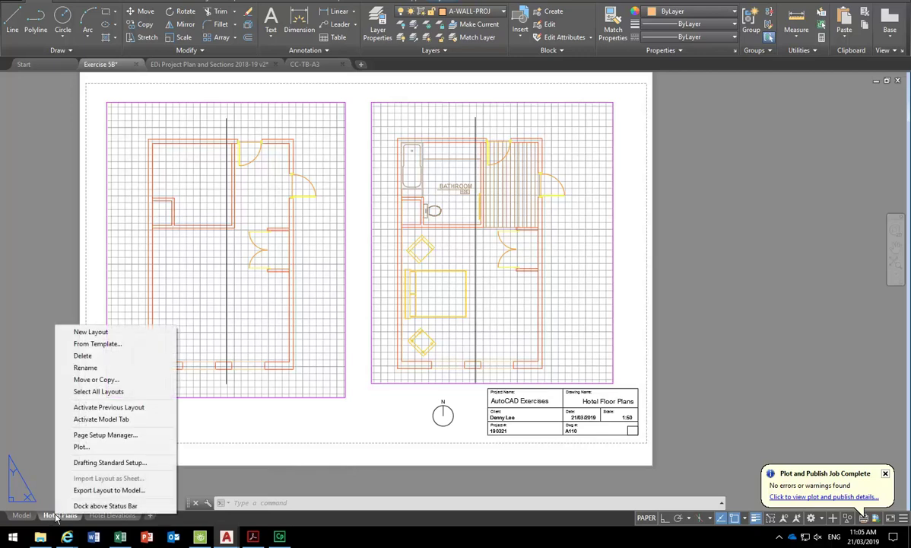
click(108, 370)
key(Return)
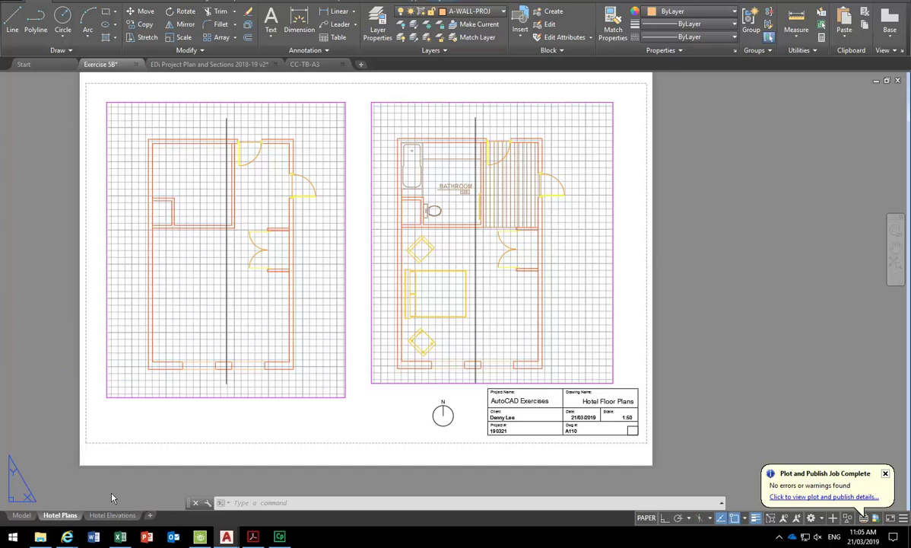
Delete the furnished floor plan viewport from the Hotel Elevations layout.
click(111, 515)
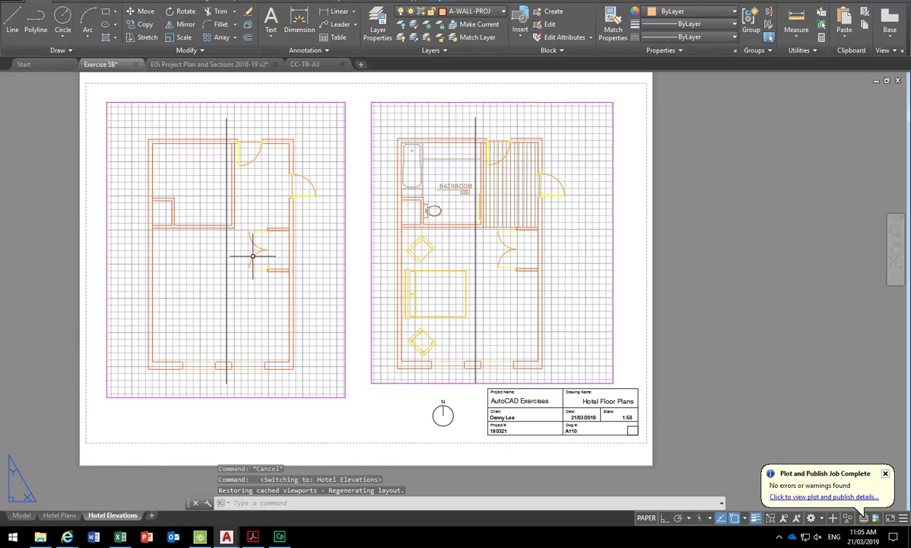
click(372, 184)
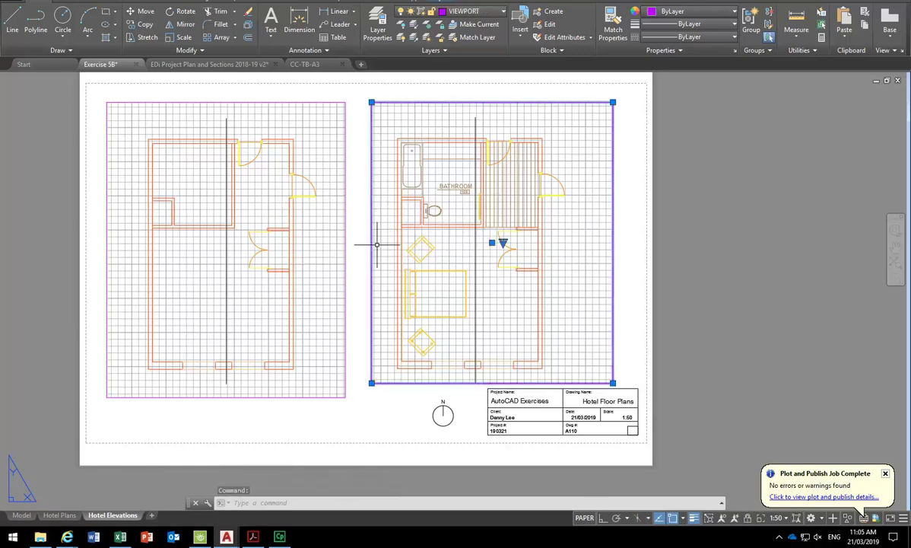
key(Delete)
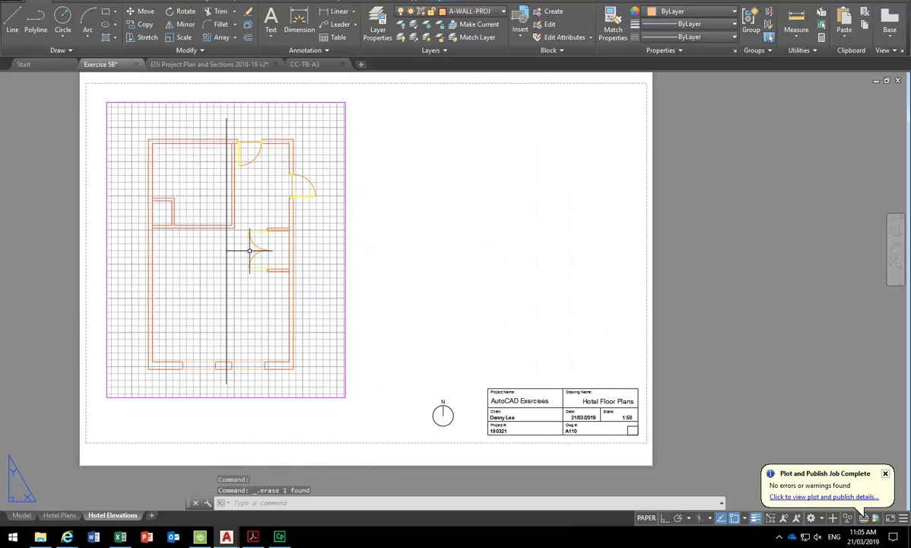
Stretch the remaining viewport by its lower corner grip into a wide, shorter rectangle across the upper part of the sheet.
click(345, 177)
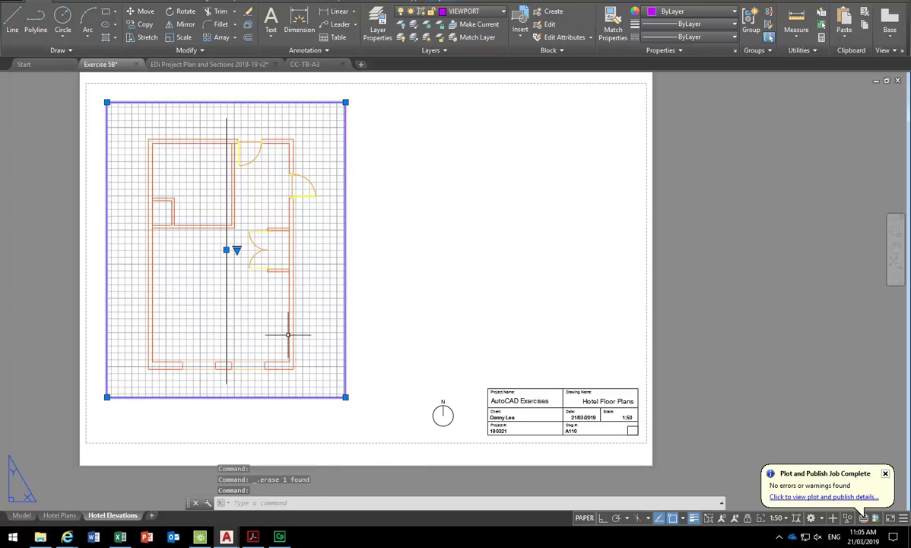
click(345, 396)
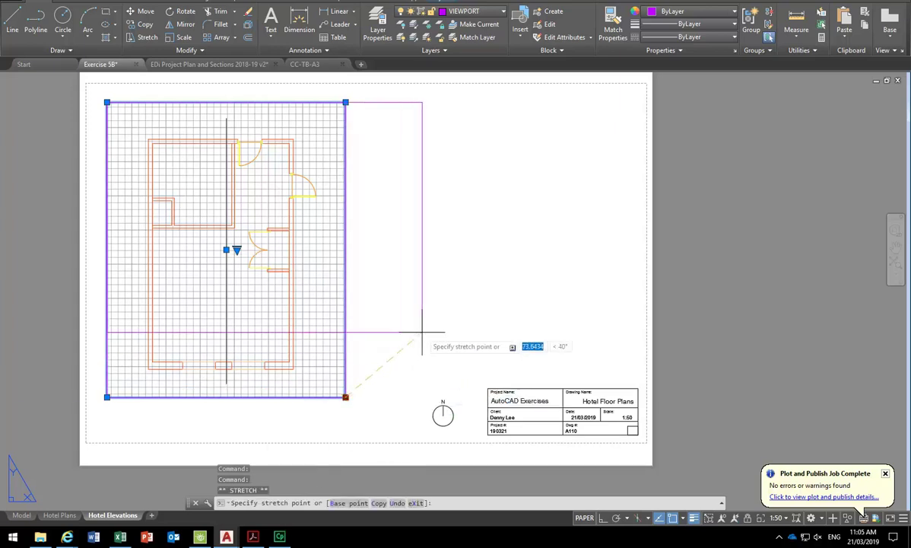
click(443, 278)
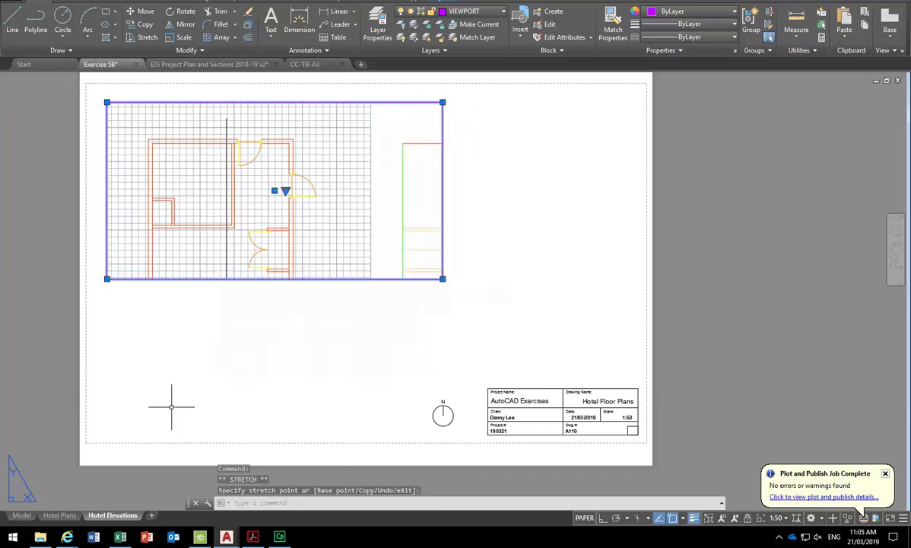
Activate the viewport, fit the floor plan and both side elevations inside it, and compare the arrangement with model space.
double_click(213, 215)
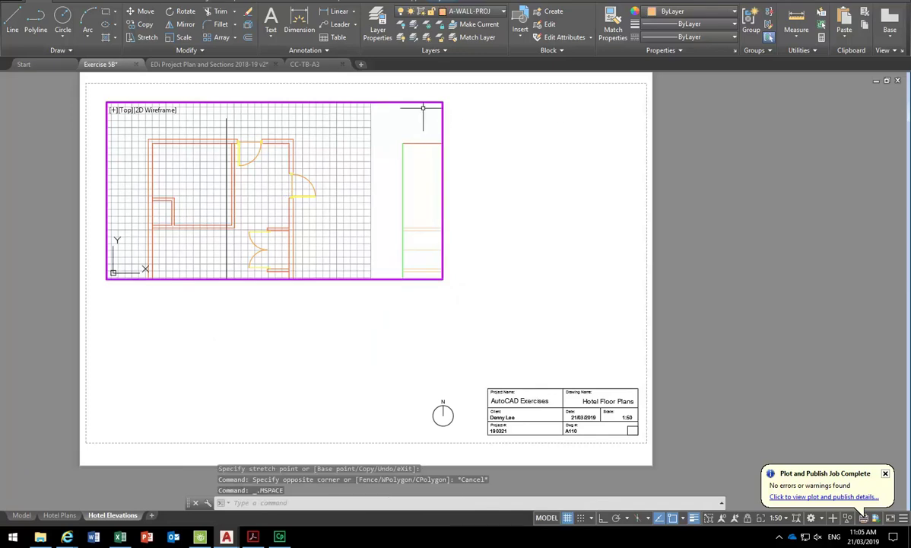
scroll(339, 151, down, 2)
scroll(339, 151, down, 2)
middle_drag(339, 151, 344, 163)
scroll(345, 163, up, 2)
middle_drag(233, 215, 240, 192)
scroll(248, 201, down, 2)
scroll(248, 201, up, 2)
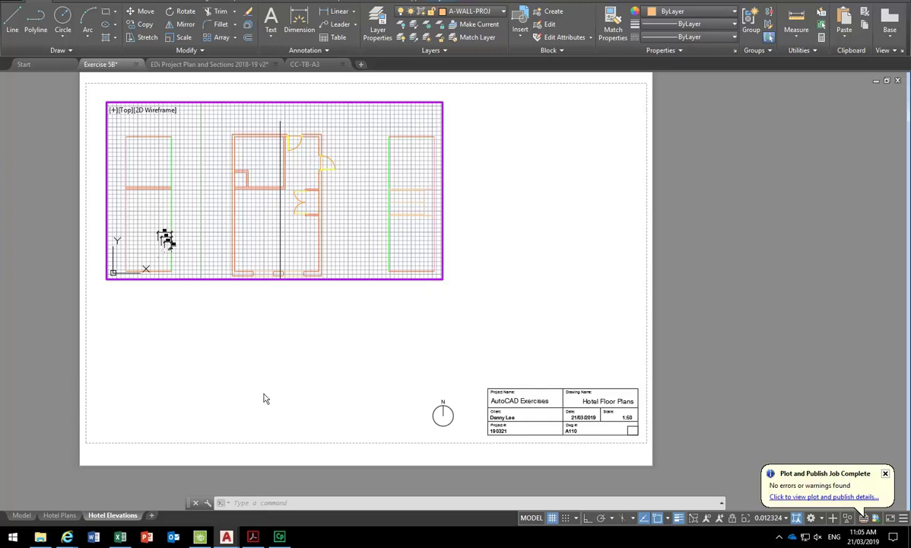
click(22, 515)
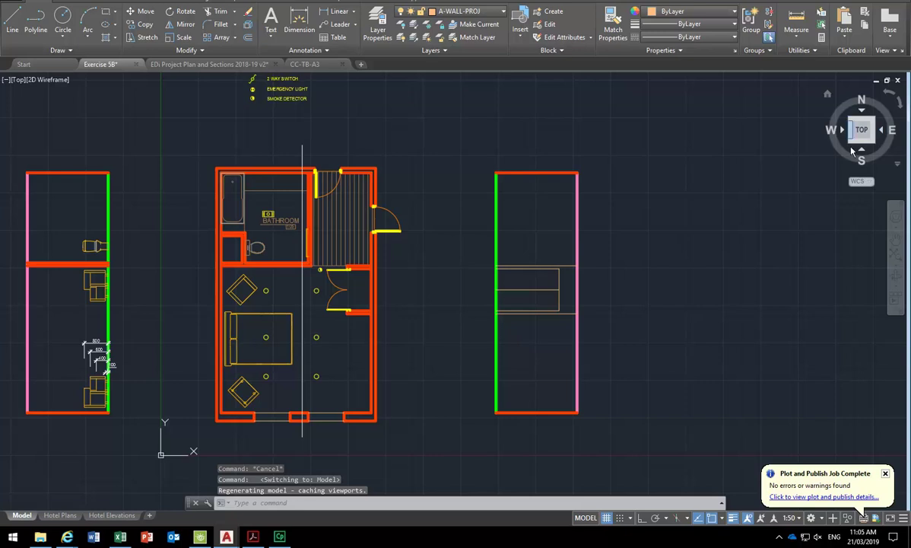
click(112, 515)
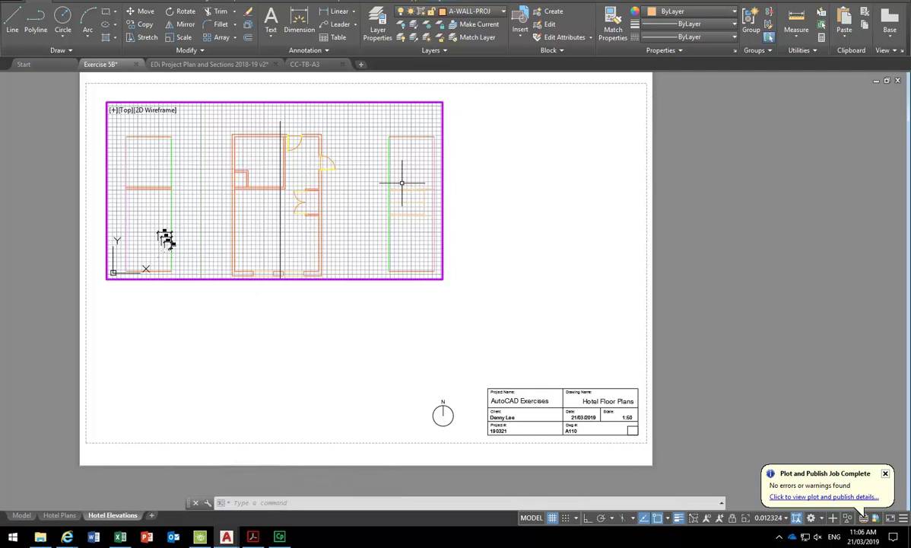
Return to paper space and delete the remaining viewport from the Hotel Elevations layout.
double_click(573, 257)
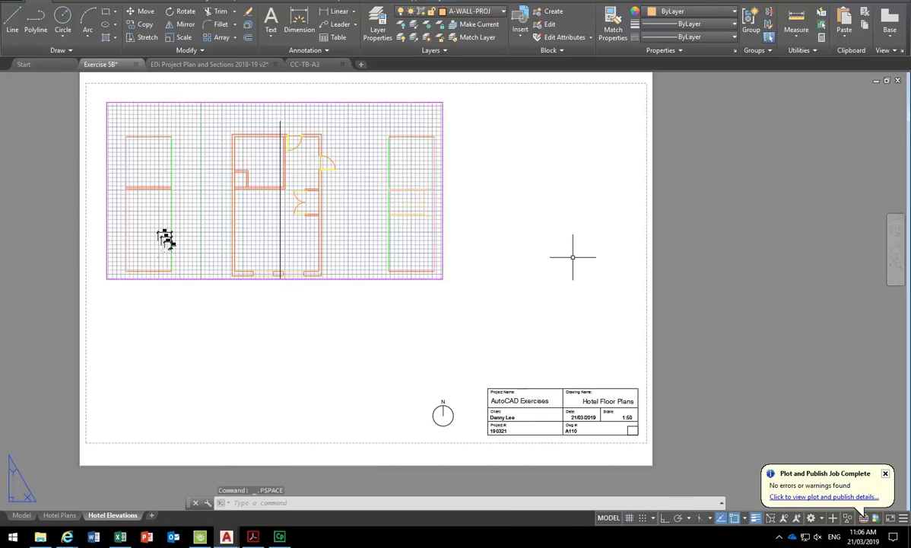
click(438, 137)
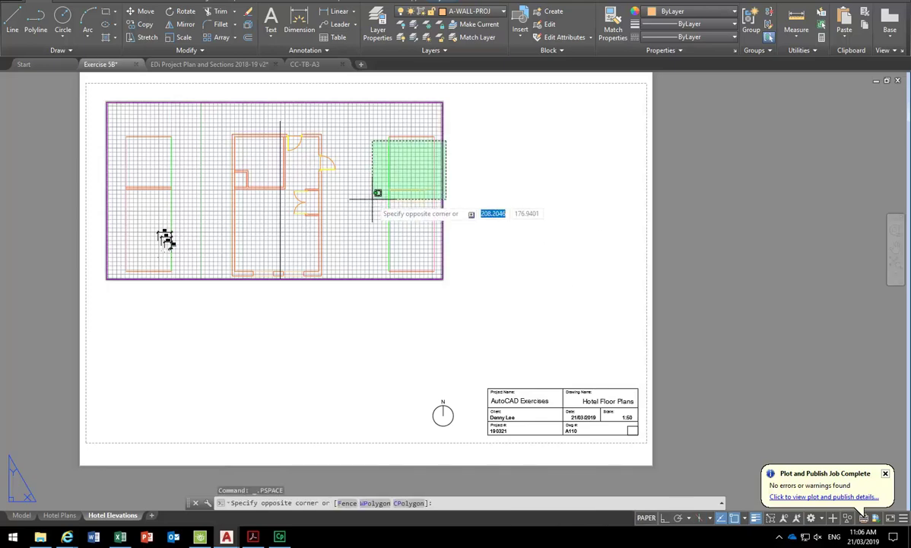
click(372, 194)
key(Delete)
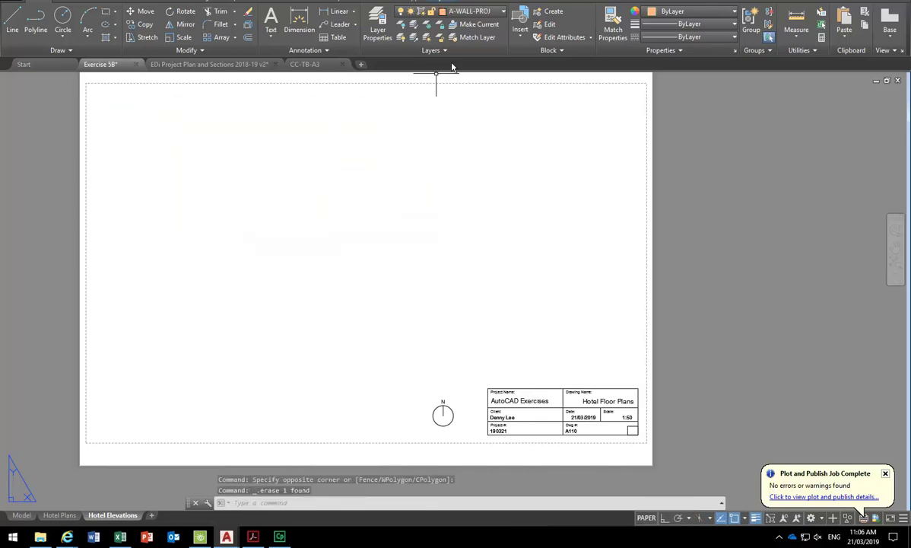
Create a new wide rectangular viewport across the upper part of the Hotel Elevations sheet.
click(442, 19)
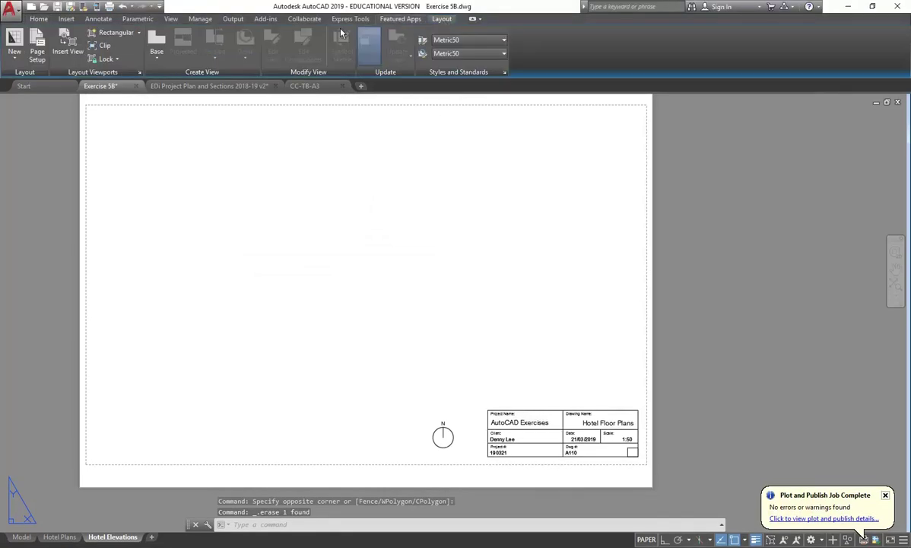
click(107, 32)
click(147, 122)
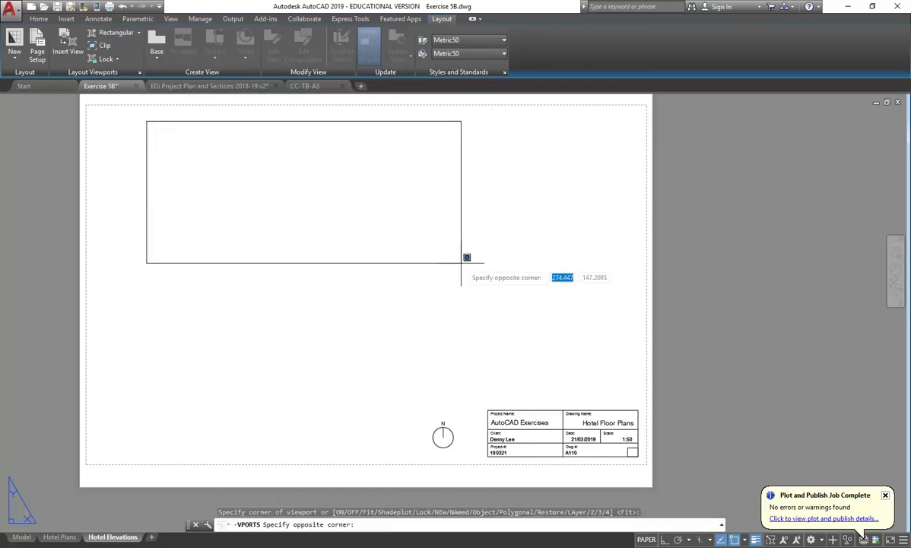
click(478, 265)
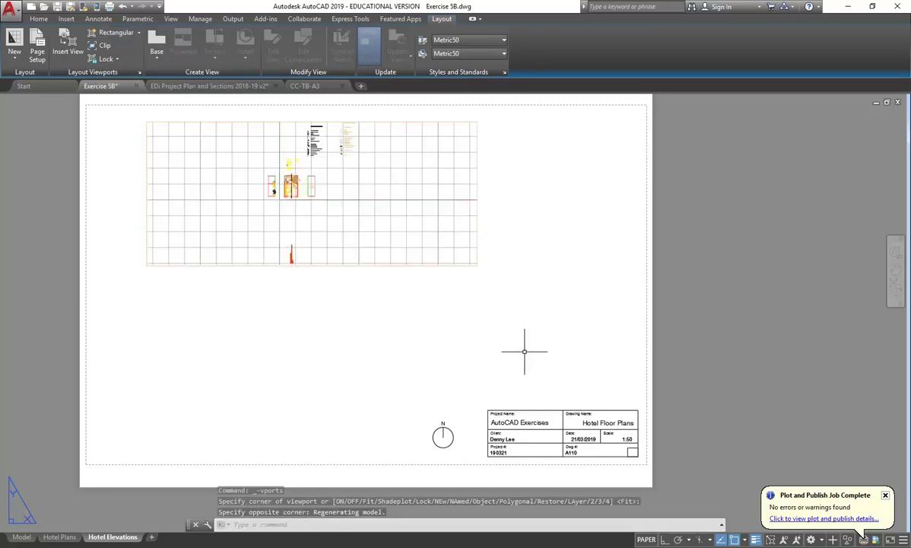
Move the new viewport's frame onto the VIEWPORT layer.
click(215, 265)
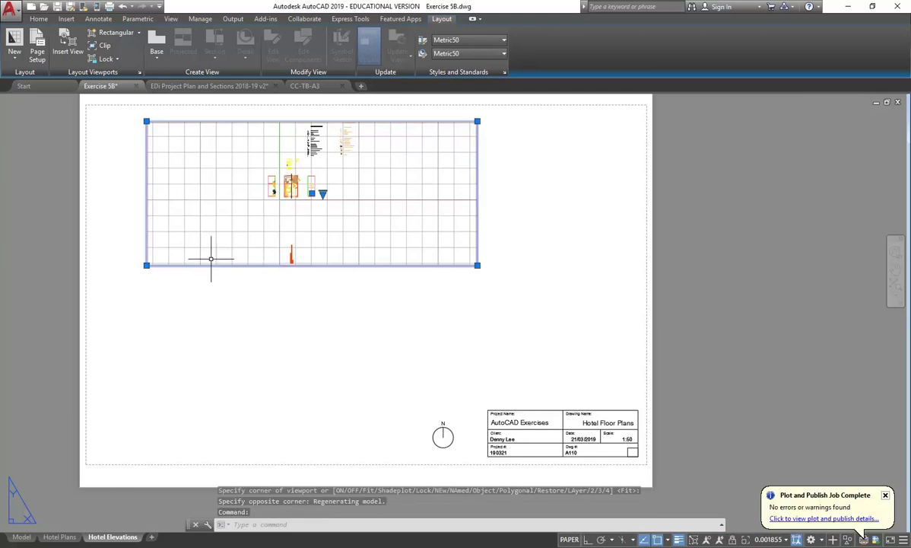
click(38, 19)
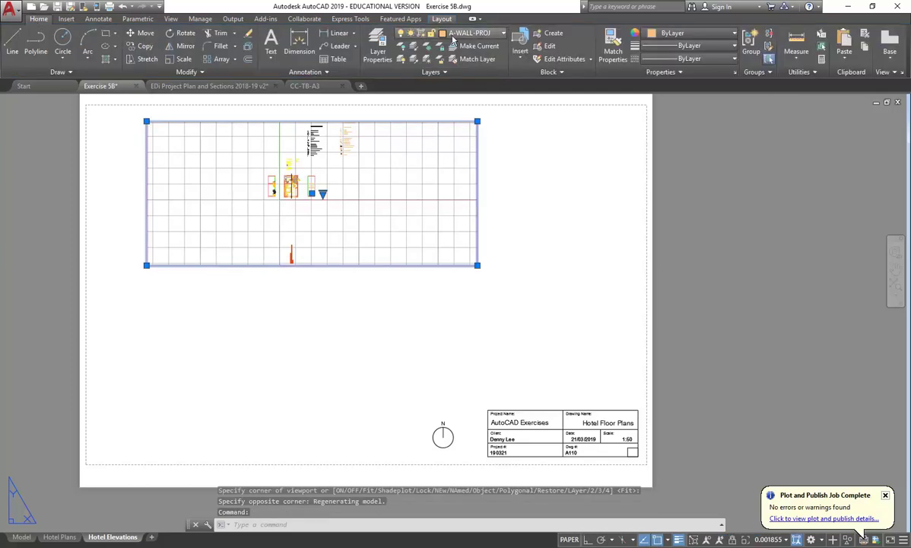
click(455, 35)
click(463, 333)
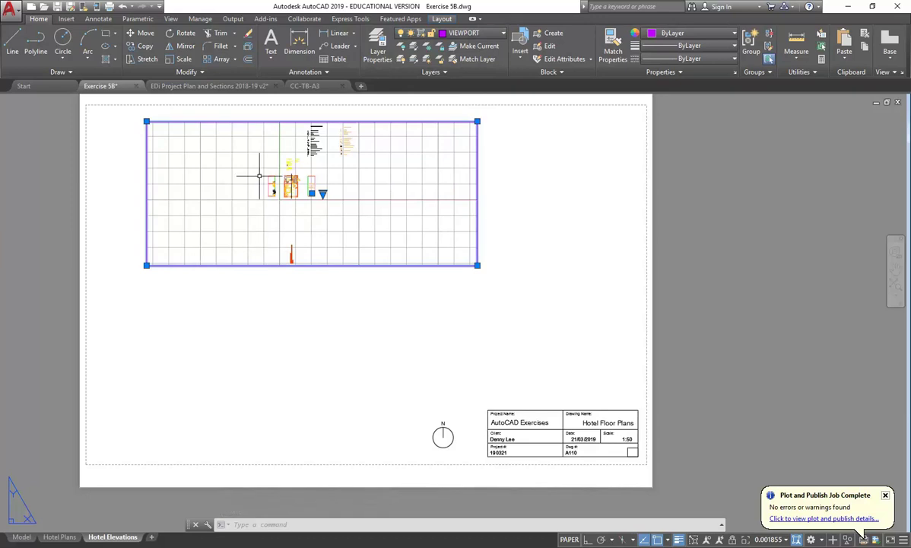
Stretch the viewport slightly wider and taller, and reposition it near the sheet's upper edge.
click(477, 265)
click(492, 286)
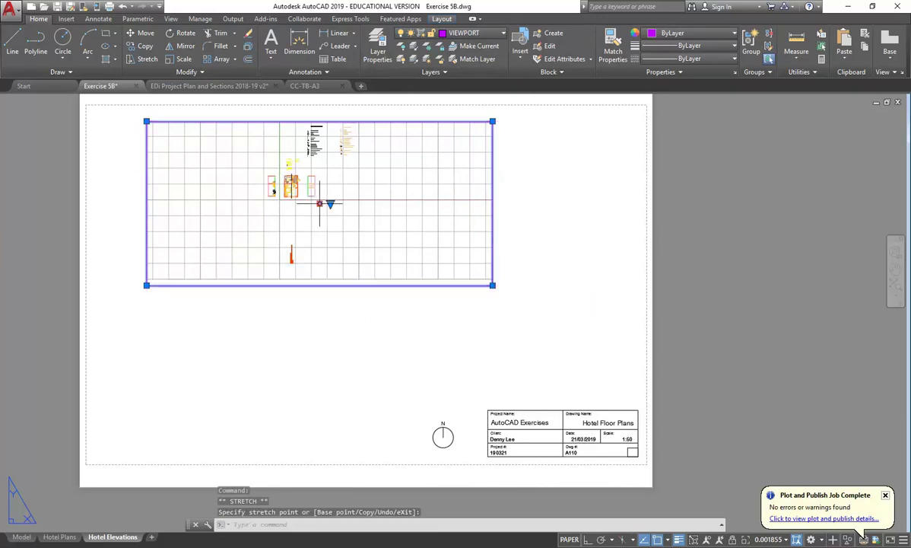
click(319, 203)
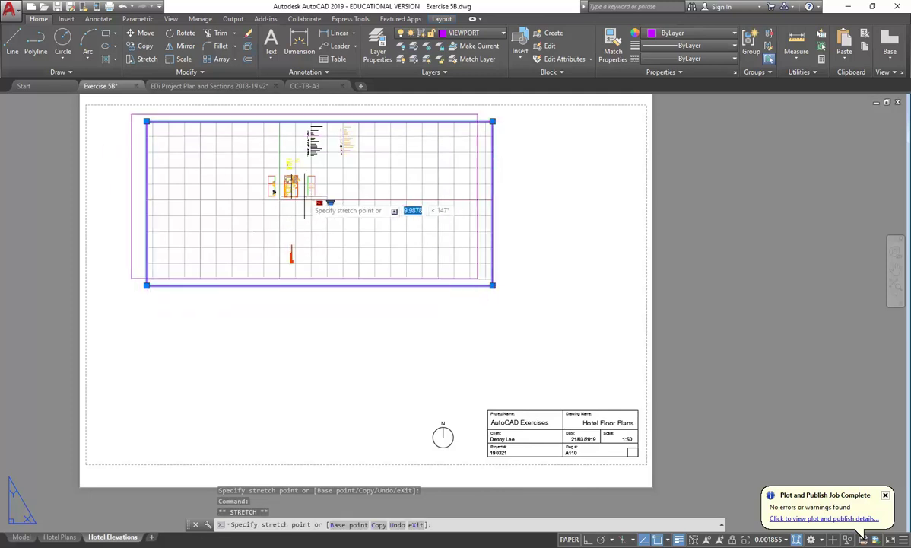
click(307, 221)
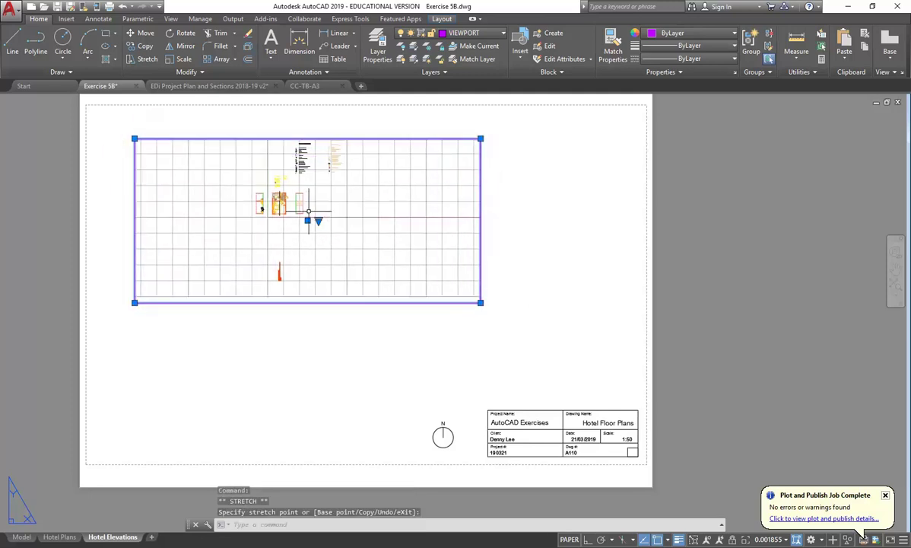
drag(307, 220, 313, 198)
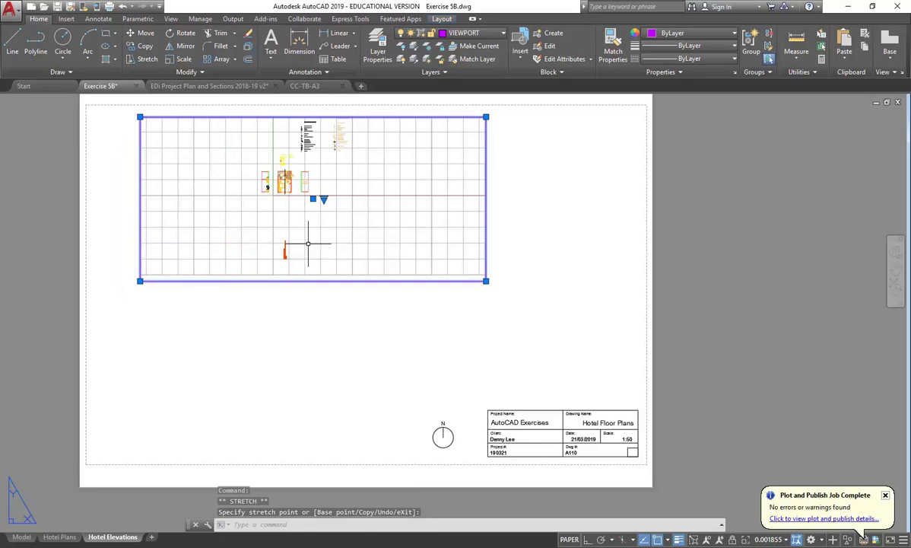
click(323, 199)
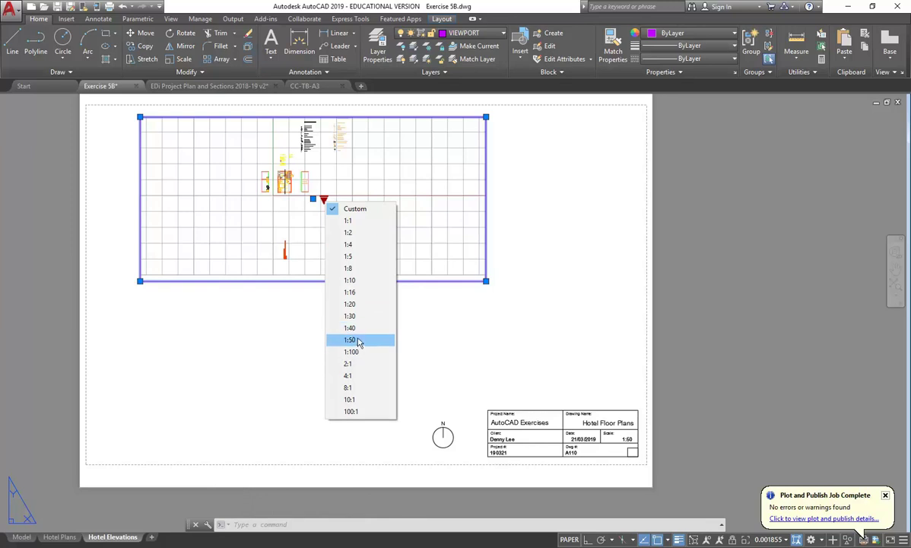
click(295, 247)
click(356, 232)
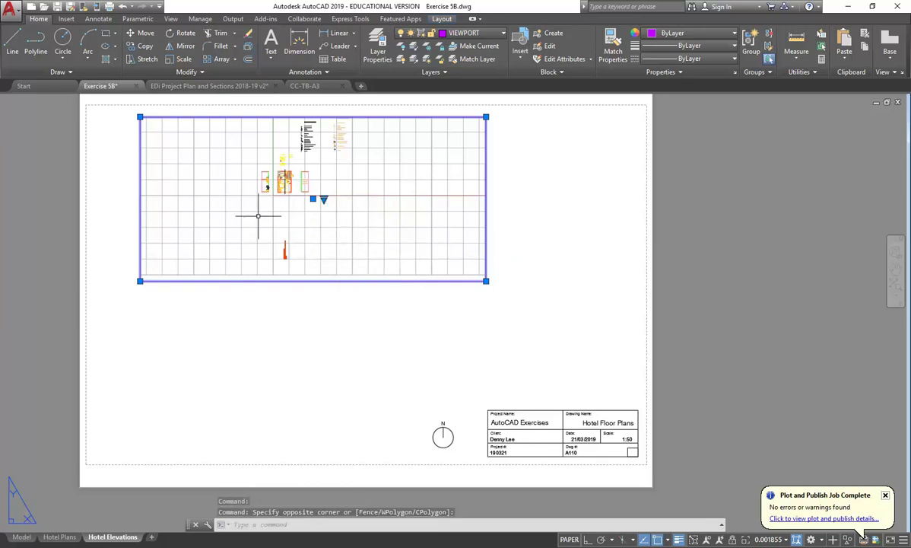
Activate the viewport and examine the furnished floor plan and its neighbouring side elevation up close.
double_click(244, 228)
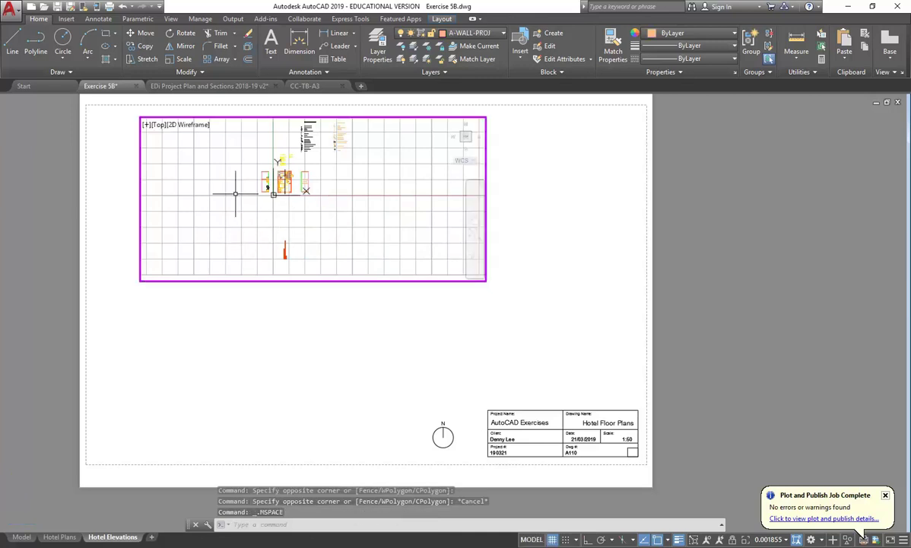
scroll(241, 193, up, 4)
mouse_move(241, 187)
middle_down()
mouse_move(260, 179)
mouse_move(214, 208)
middle_up()
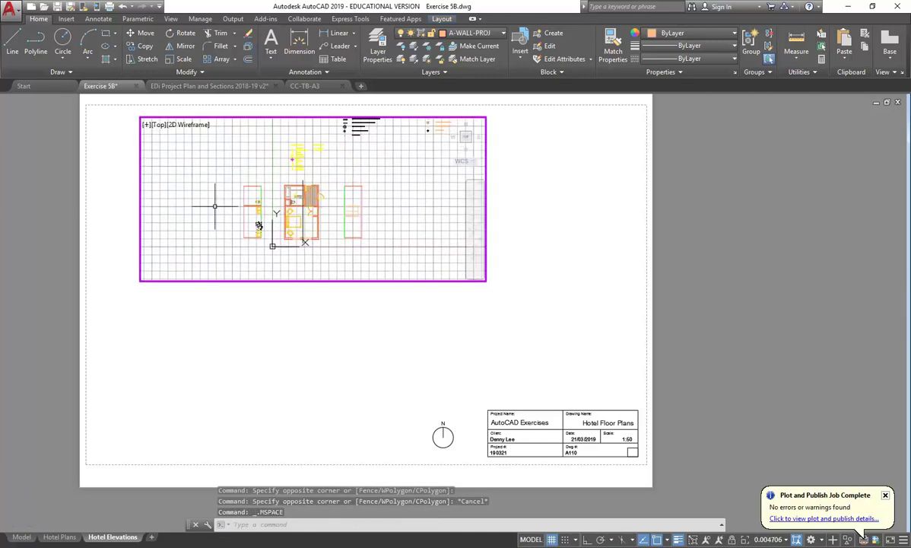
scroll(205, 200, up, 3)
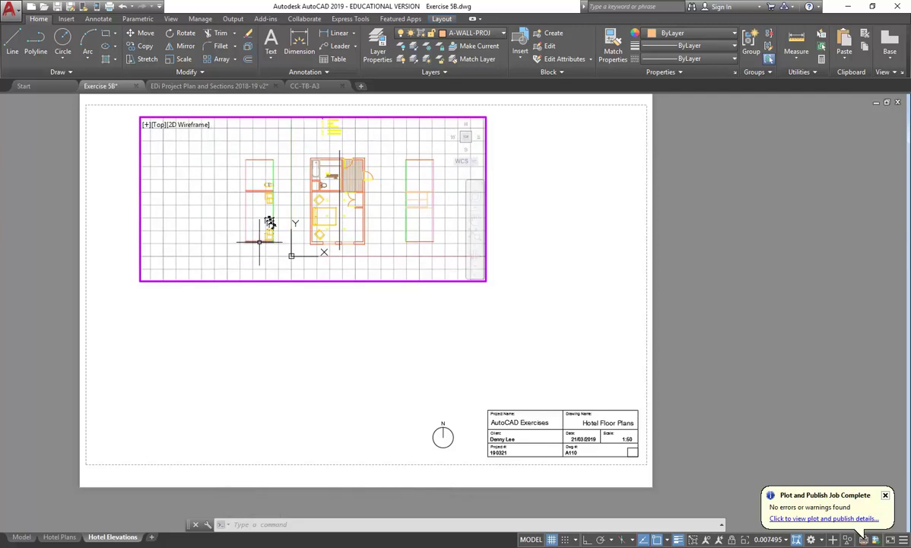
scroll(260, 182, down, 1)
scroll(278, 188, up, 3)
scroll(278, 189, down, 1)
scroll(281, 187, up, 1)
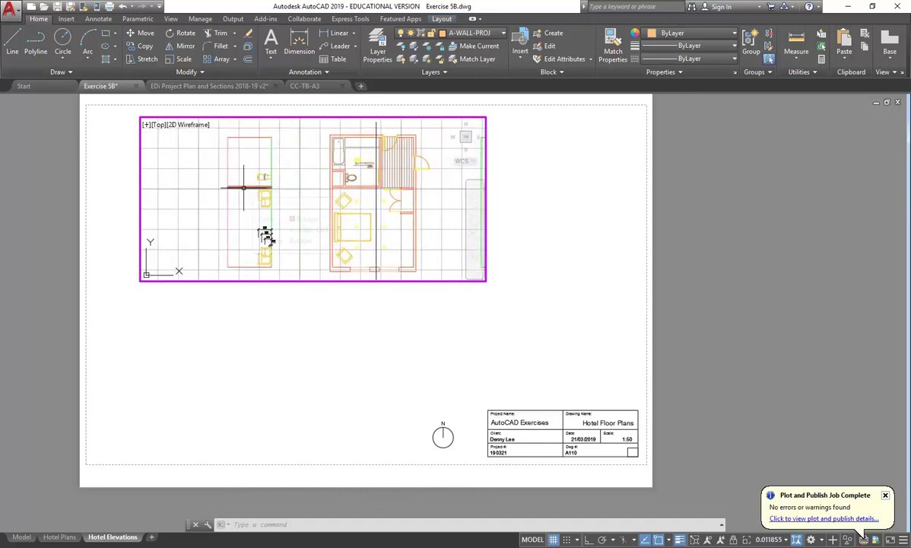
scroll(244, 188, down, 2)
scroll(244, 188, up, 2)
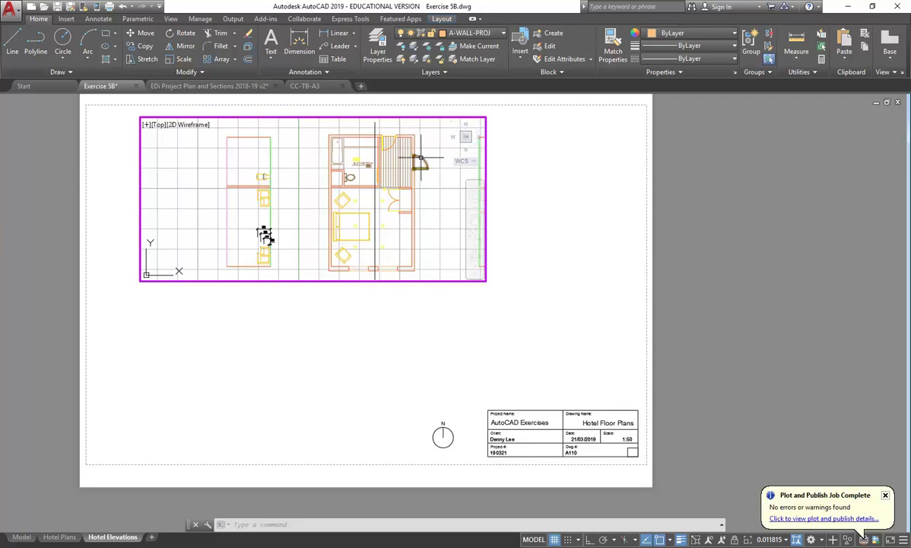
Rotate the viewport's view 90° clockwise and frame the elevation with the armchairs and toilet upright inside it.
click(482, 125)
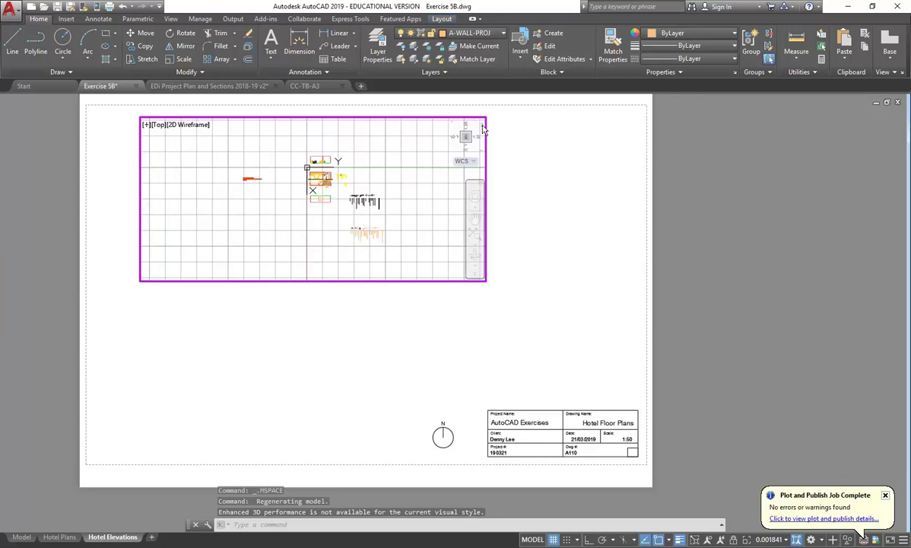
scroll(315, 134, up, 5)
scroll(201, 207, up, 3)
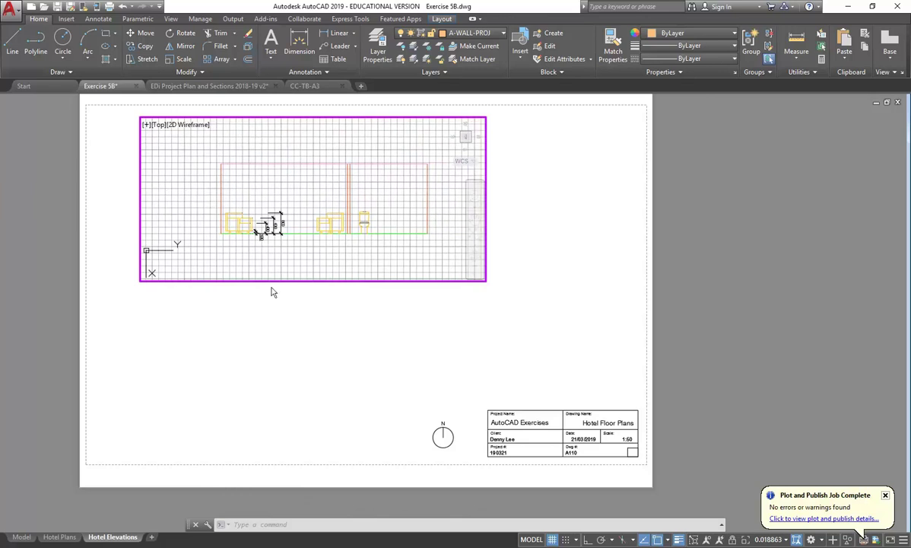
middle_drag(328, 221, 322, 215)
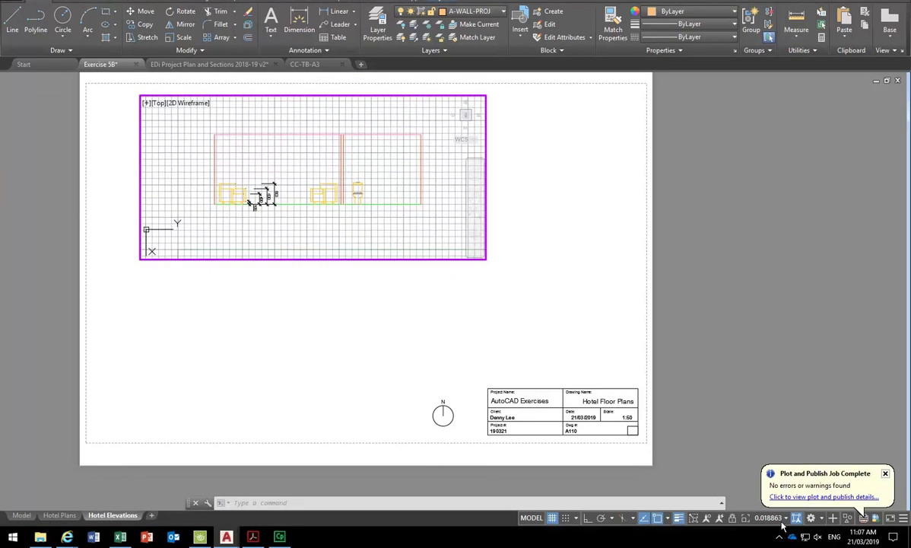
Set the active viewport's scale to 1:50 and recentre the furnished elevation in it.
click(785, 518)
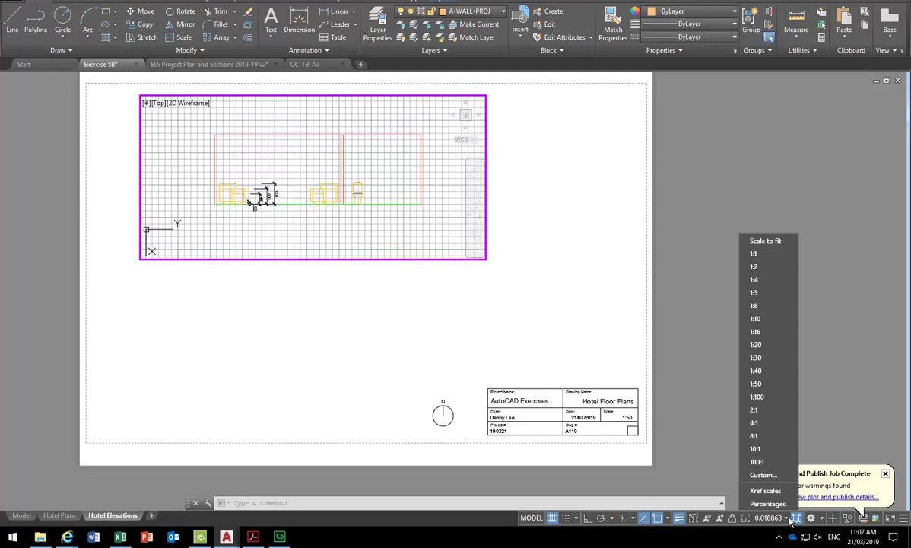
click(764, 387)
middle_drag(291, 160, 285, 167)
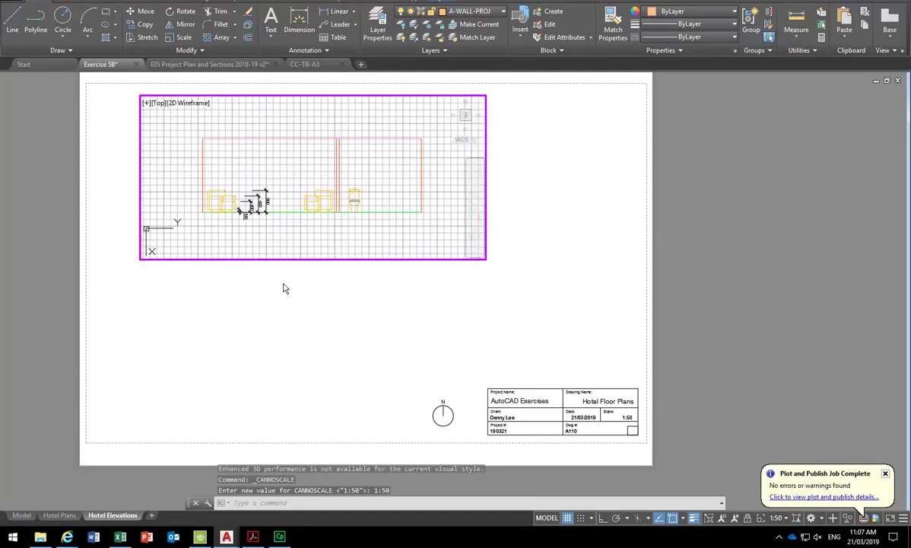
Return to paper space and shrink the viewport from two opposite corners to frame the elevation more tightly.
double_click(547, 223)
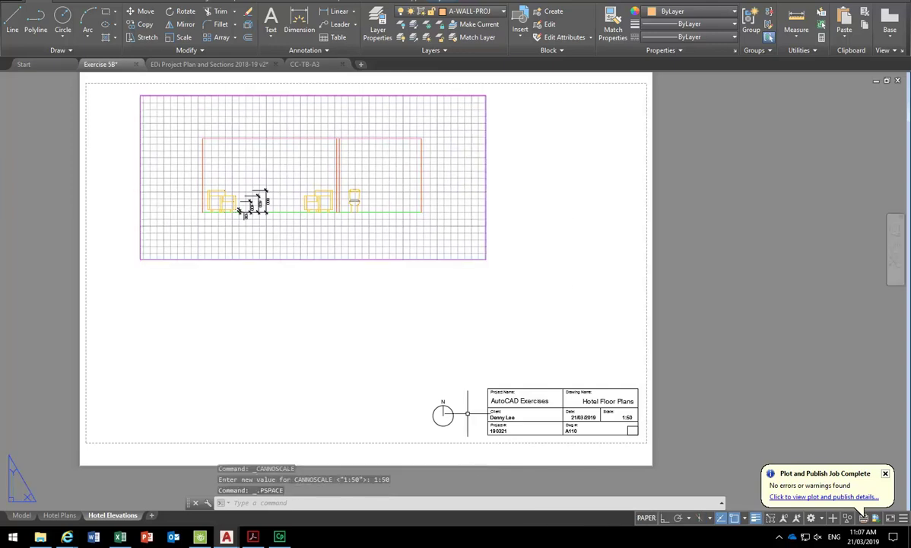
click(374, 258)
click(486, 259)
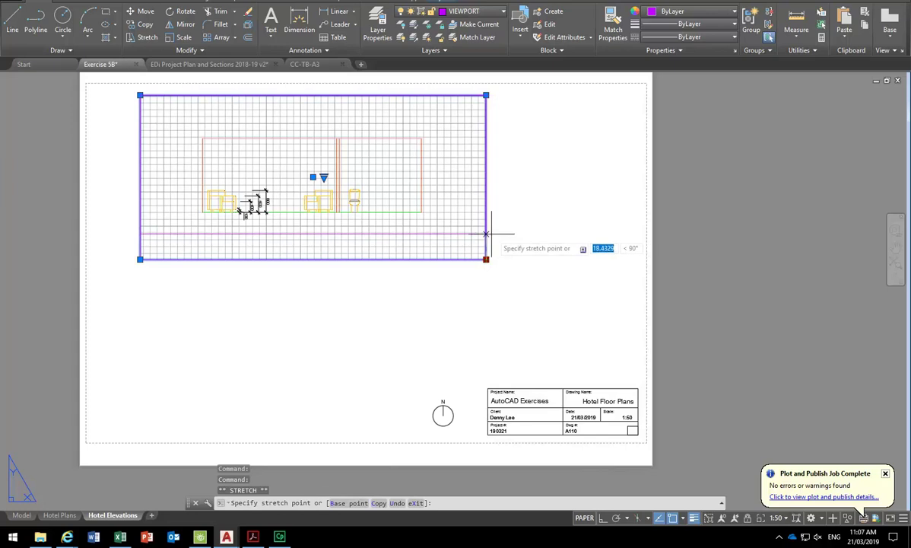
click(457, 227)
click(140, 96)
click(162, 115)
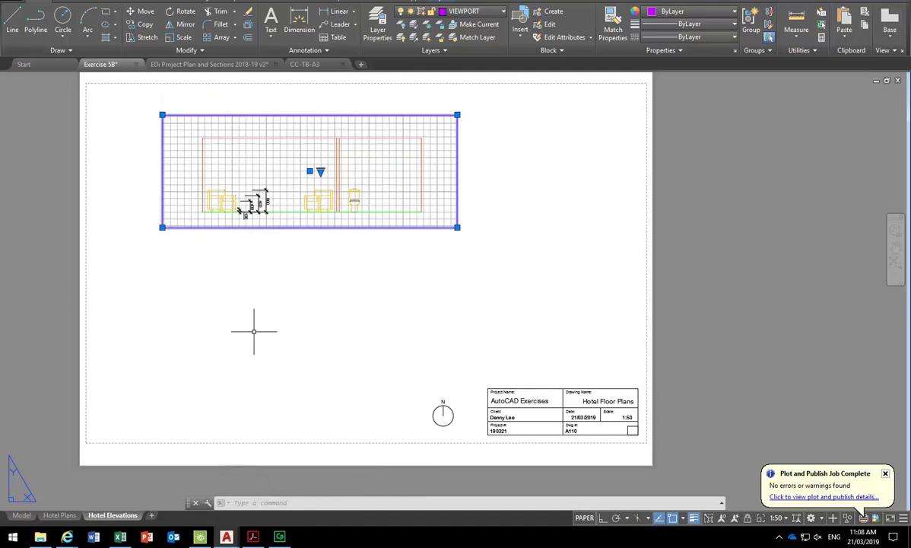
Create a second rectangular viewport directly below the first, starting at its lower corner and roughly matching its width.
click(442, 2)
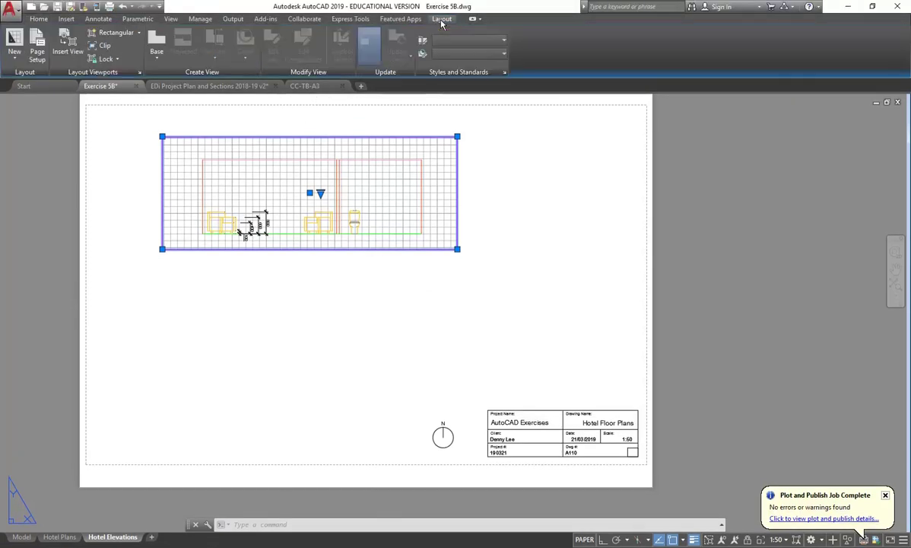
click(101, 34)
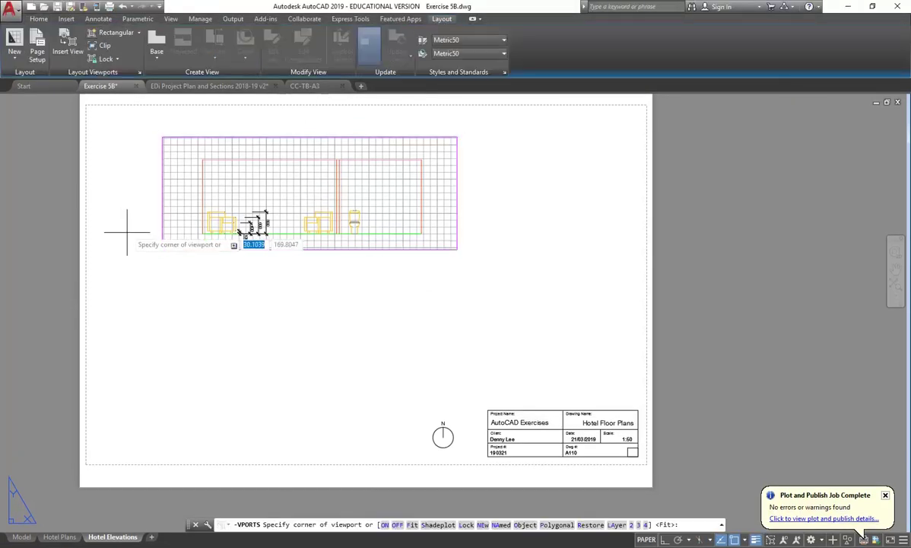
click(162, 249)
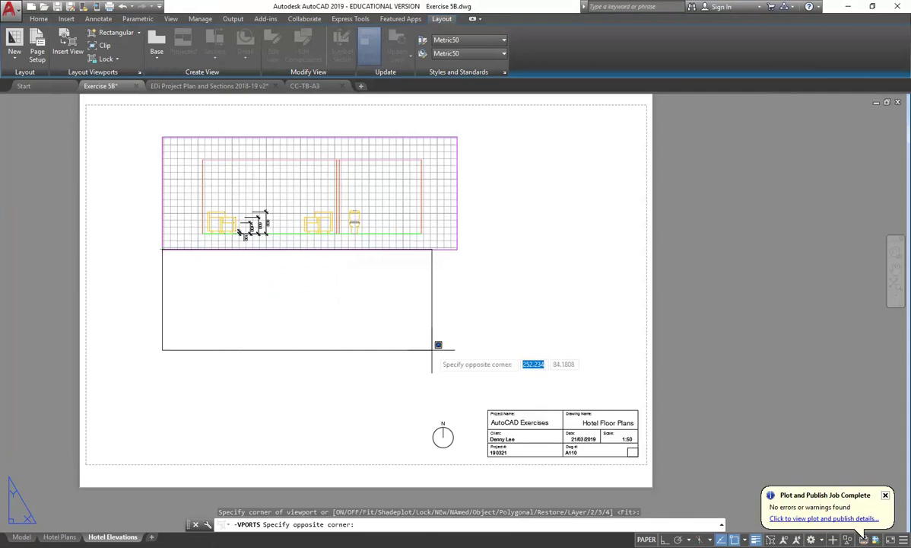
click(460, 378)
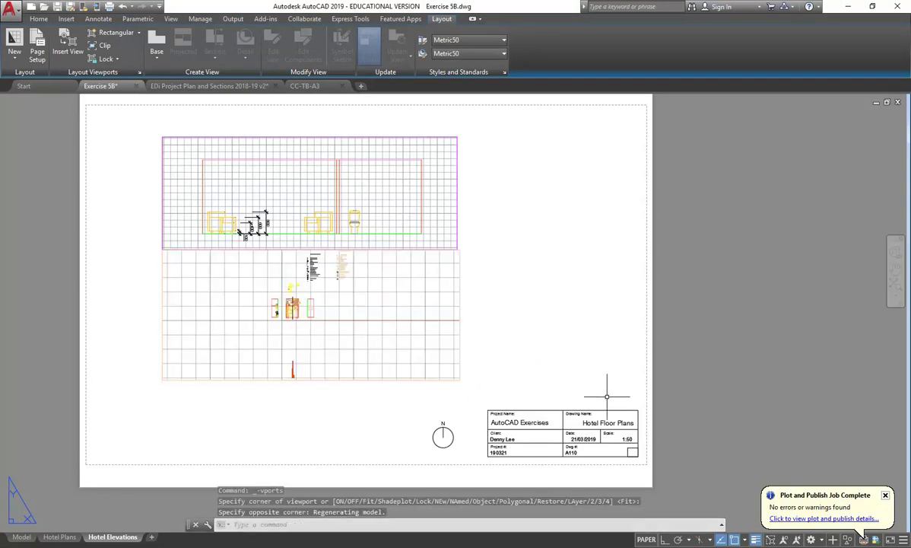
Assign the second viewport's frame to the VIEWPORT layer.
click(486, 289)
click(391, 352)
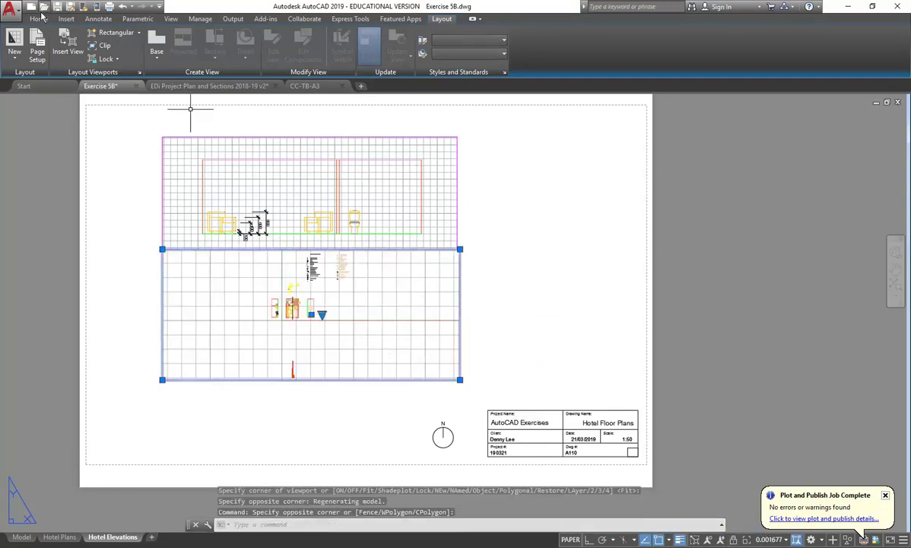
click(40, 17)
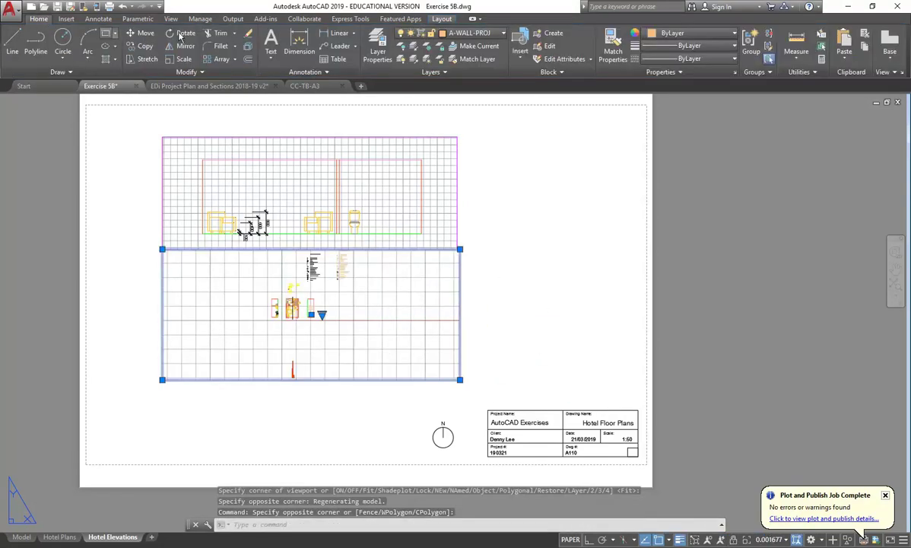
click(450, 33)
click(457, 323)
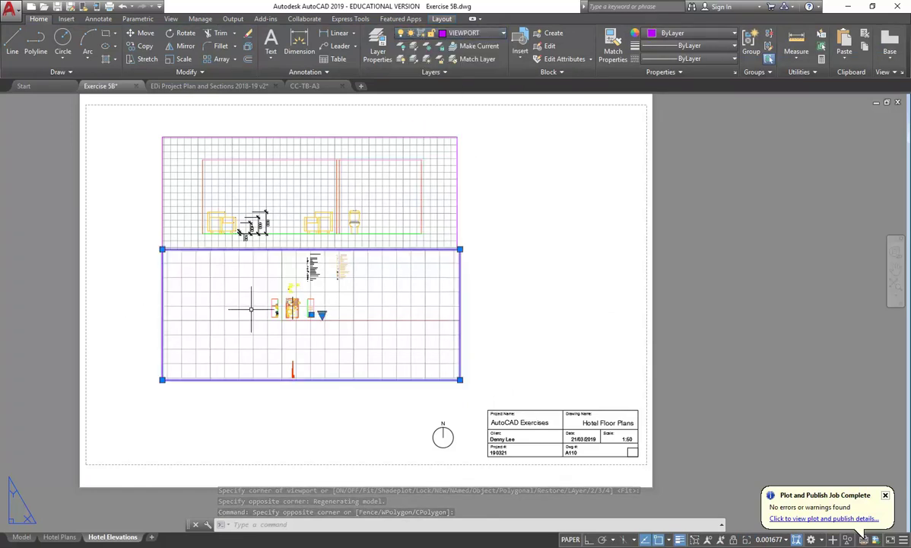
Activate the lower viewport, rotate its view so the double-door elevation stands upright, and set its scale to 1:50.
double_click(244, 308)
scroll(263, 327, up, 2)
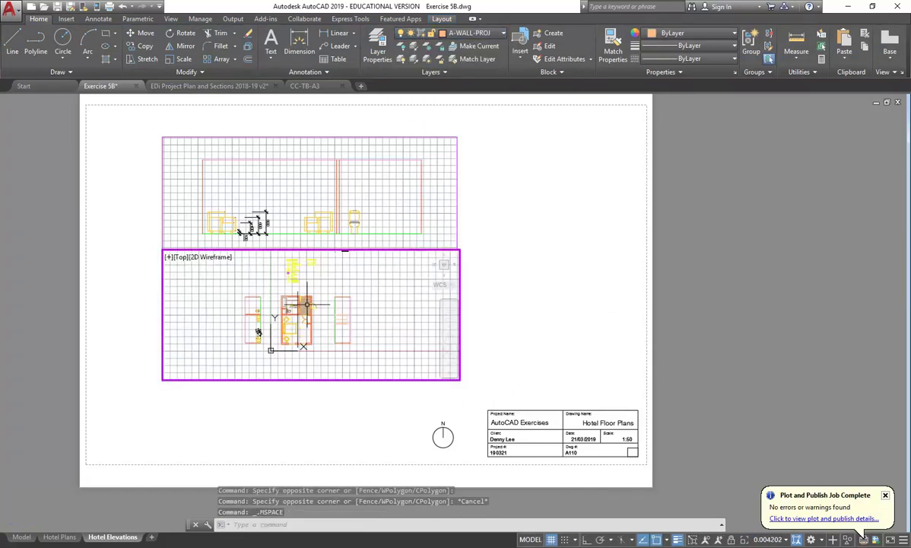
click(455, 257)
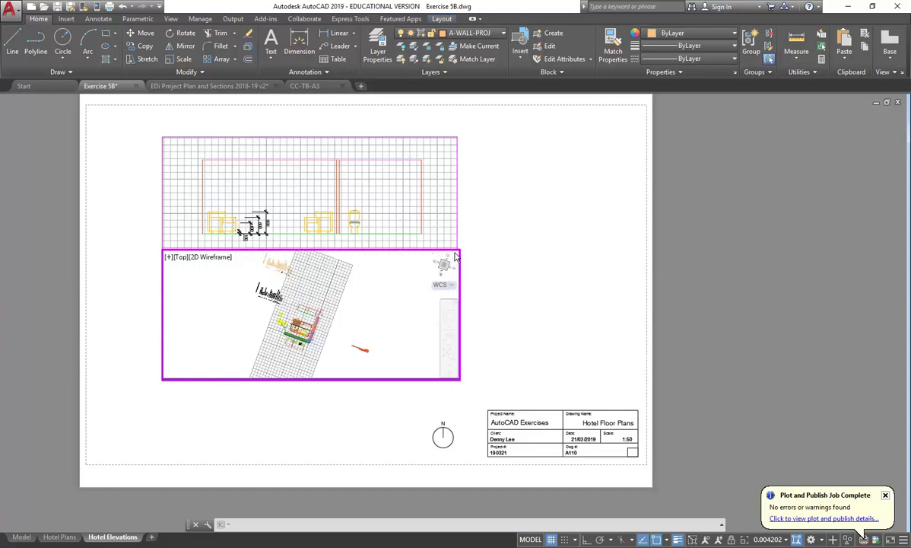
mouse_move(343, 284)
shift+middle_down()
mouse_move(325, 312)
mouse_move(352, 334)
mouse_move(327, 332)
mouse_move(327, 342)
mouse_move(267, 322)
shift+middle_up()
scroll(255, 322, up, 2)
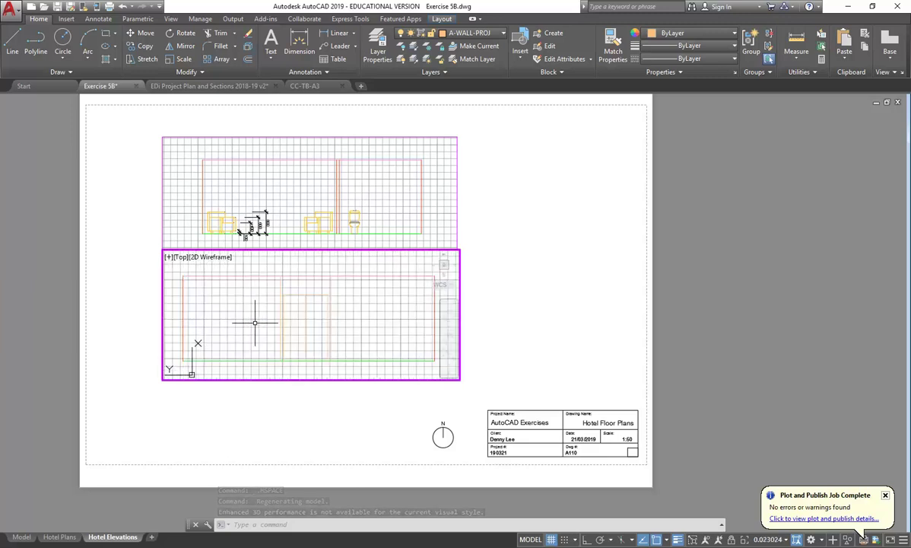
click(785, 540)
click(717, 379)
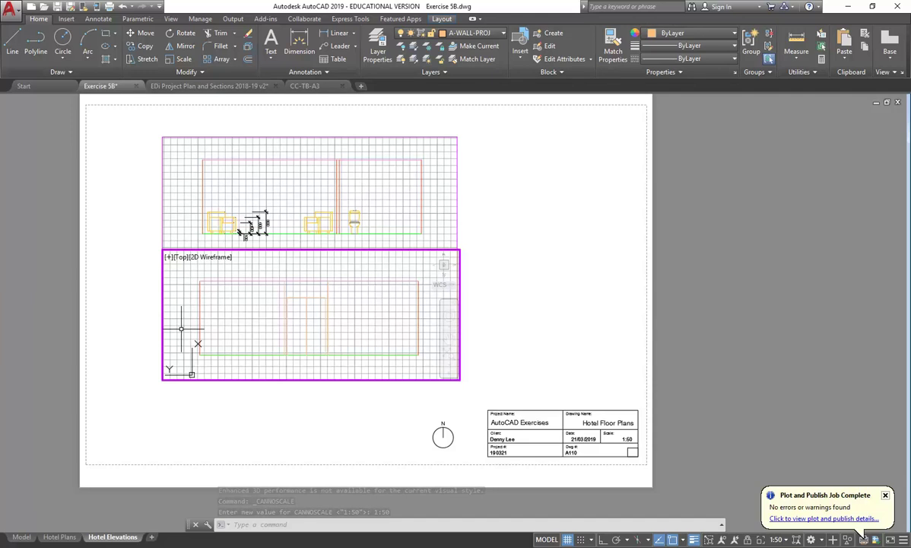
click(236, 184)
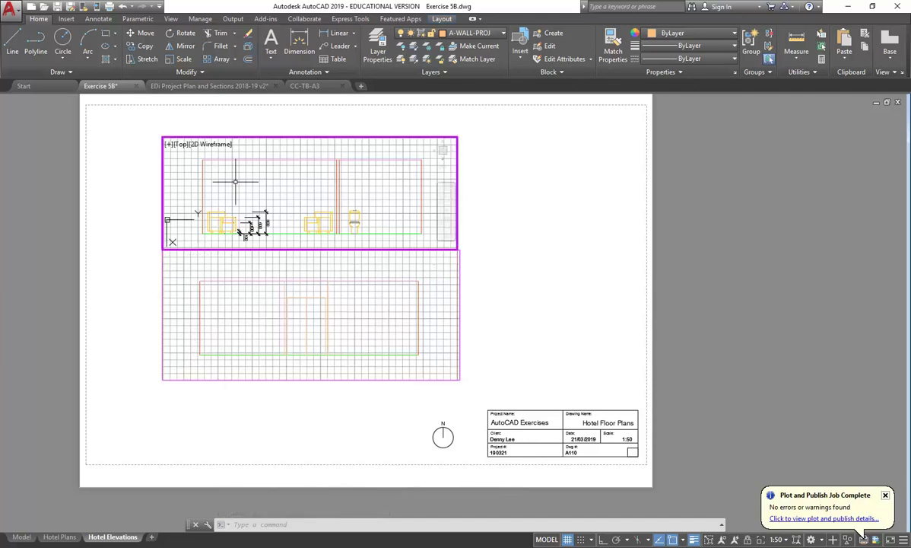
click(226, 324)
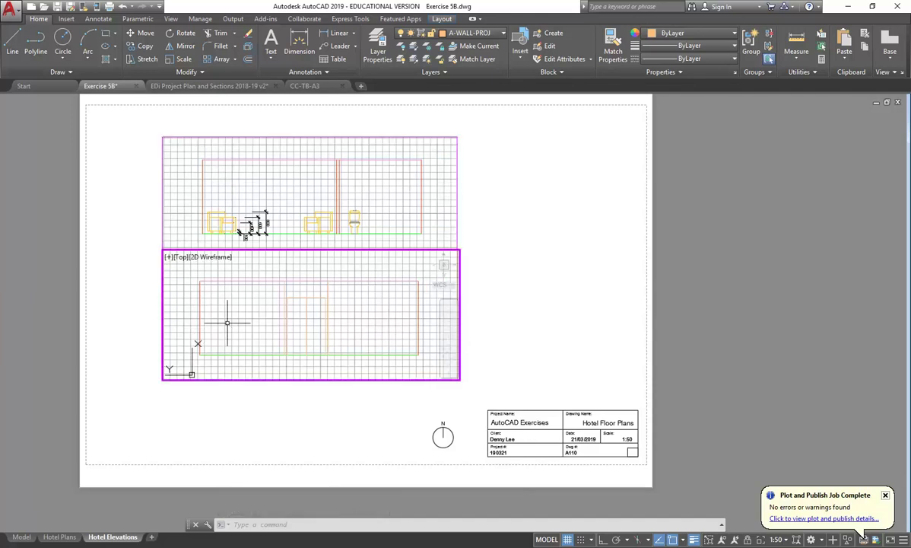
click(203, 171)
Turn off the grid display in both elevation viewports and return to paper space.
click(232, 317)
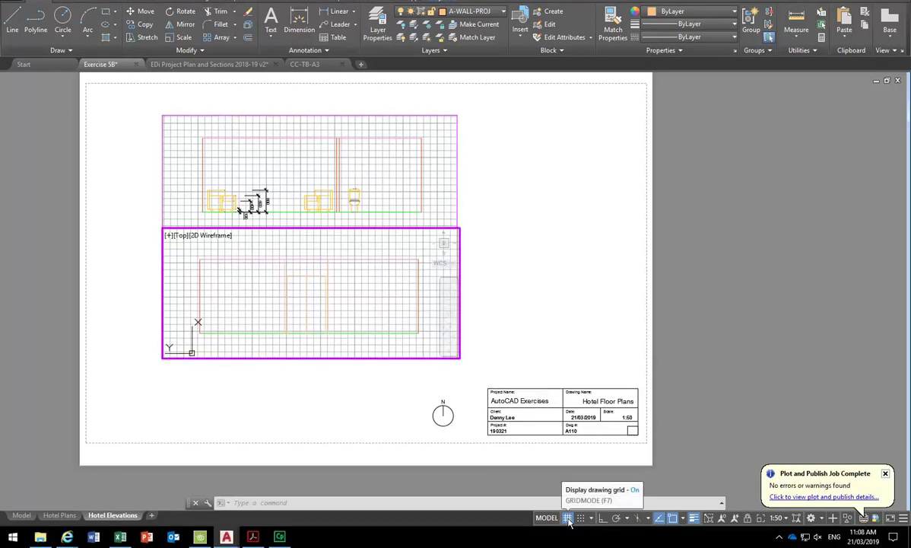
click(567, 518)
click(567, 518)
click(567, 518)
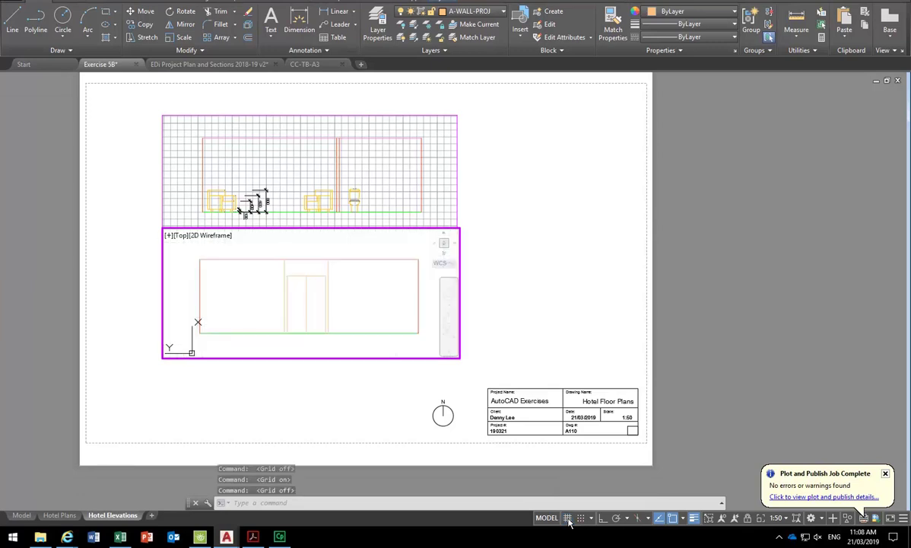
click(368, 208)
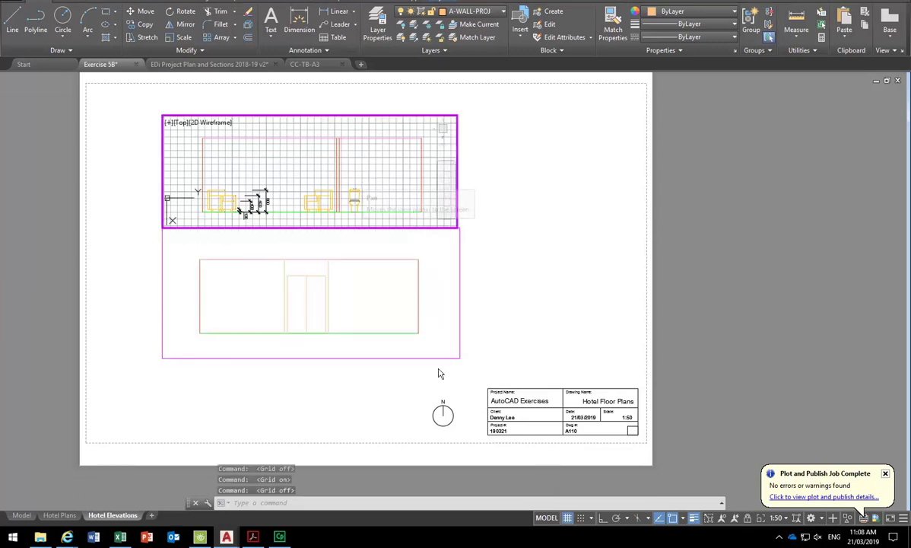
click(567, 518)
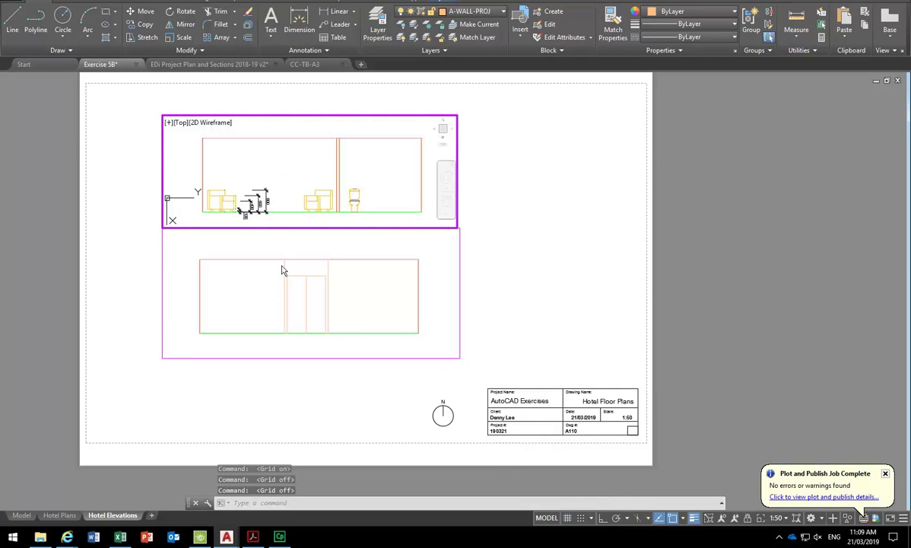
click(567, 517)
click(566, 518)
click(233, 262)
click(254, 158)
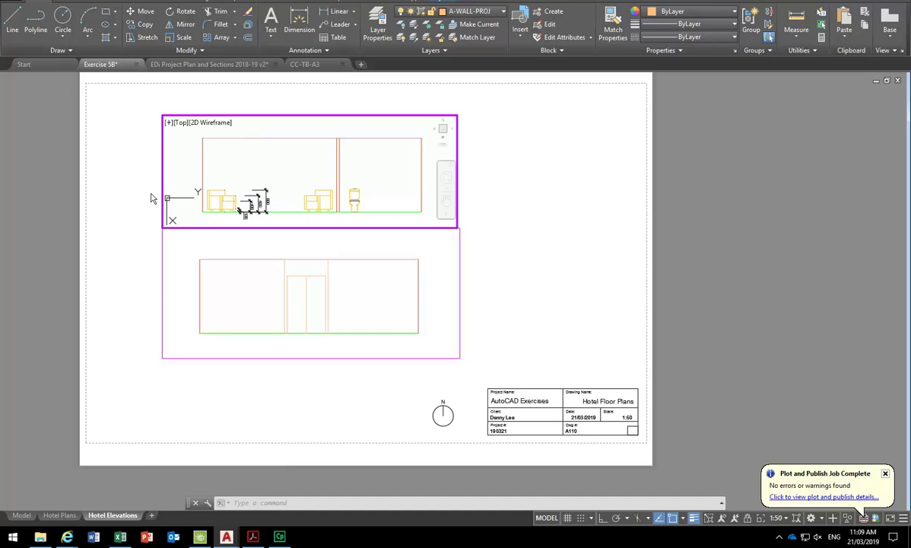
double_click(99, 180)
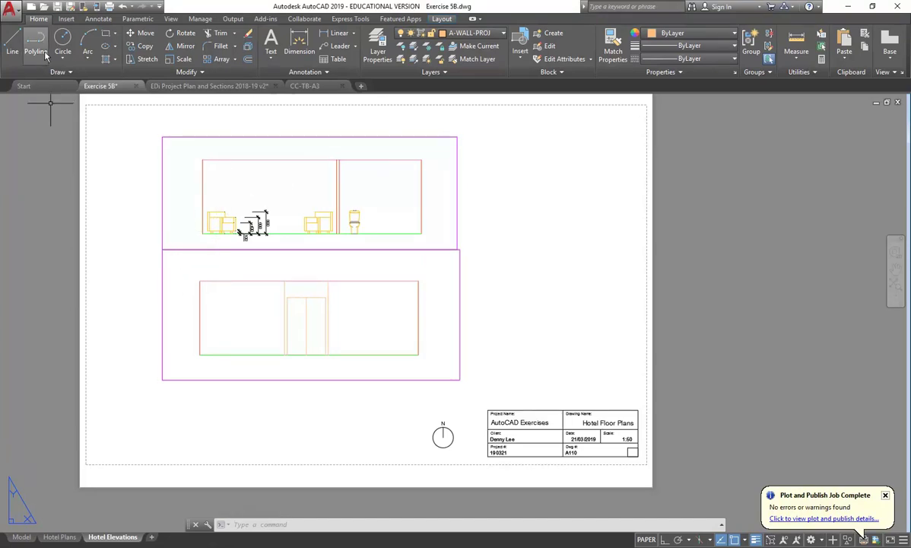
Draw a vertical guide line with polar tracking from the upper elevation's left wall down past the lower viewport.
click(13, 45)
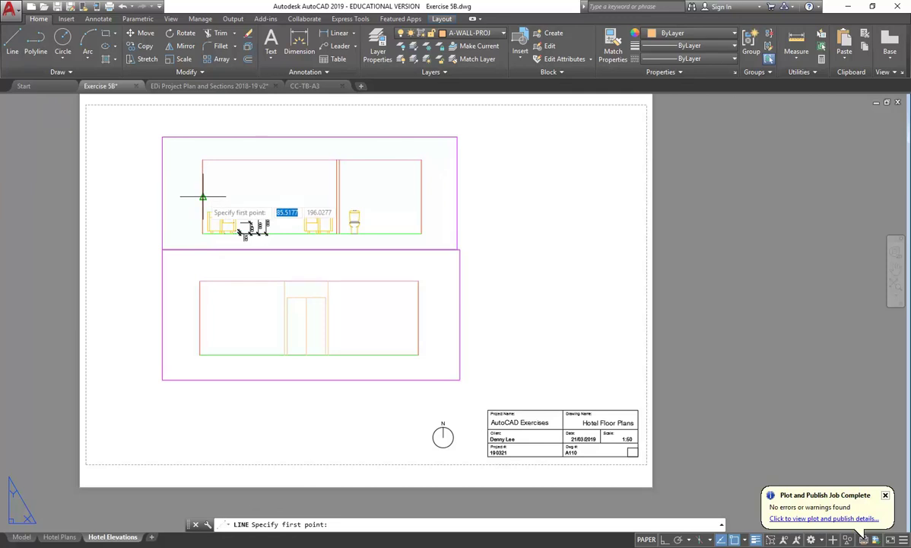
click(203, 197)
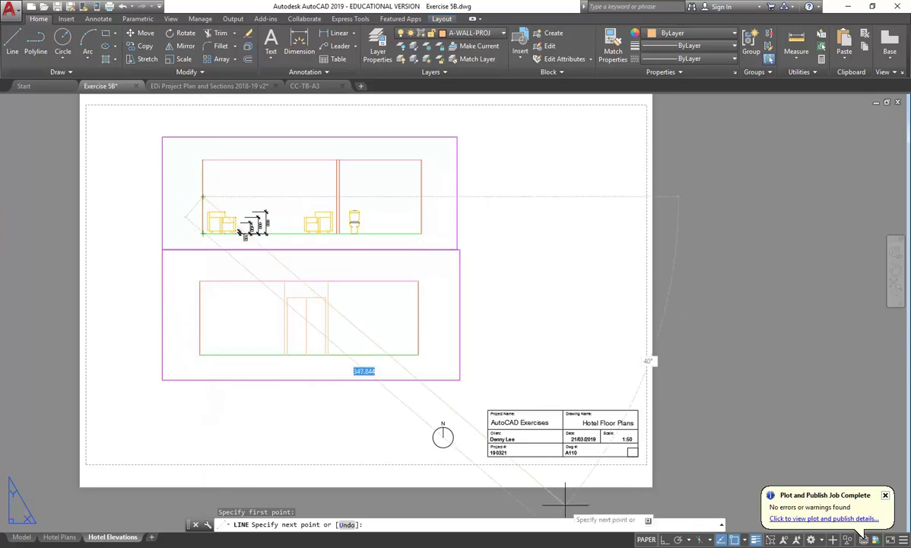
click(676, 539)
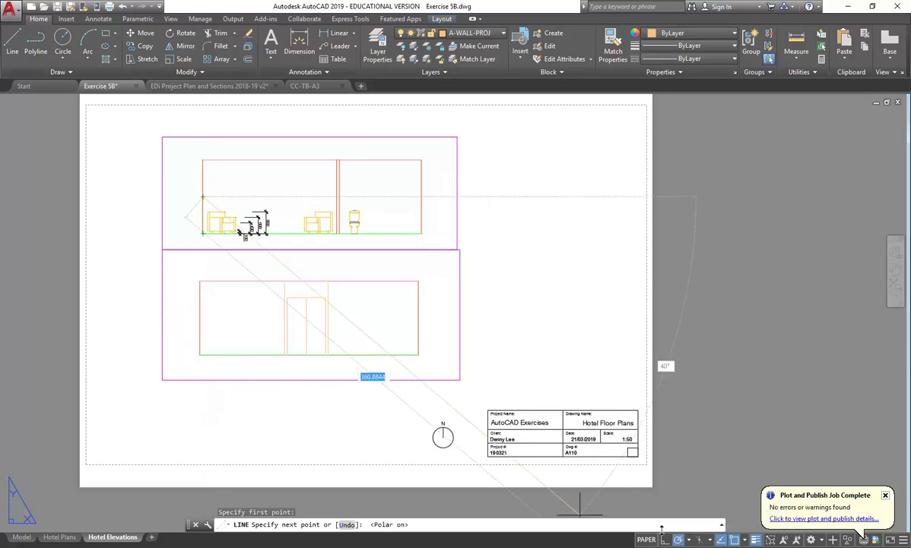
click(202, 428)
right_click(458, 230)
click(468, 238)
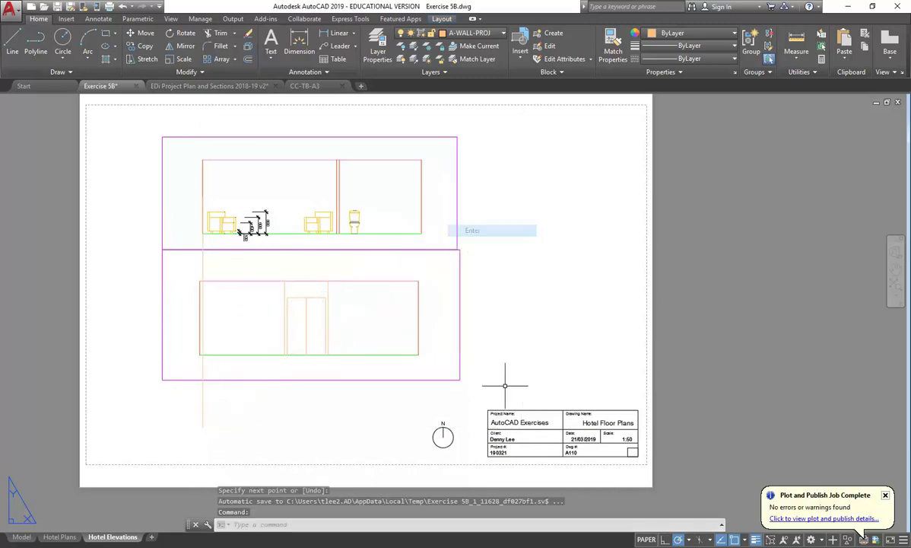
Move the lower viewport horizontally to align its elevation's left wall with the guide line, and erase the guide.
click(239, 379)
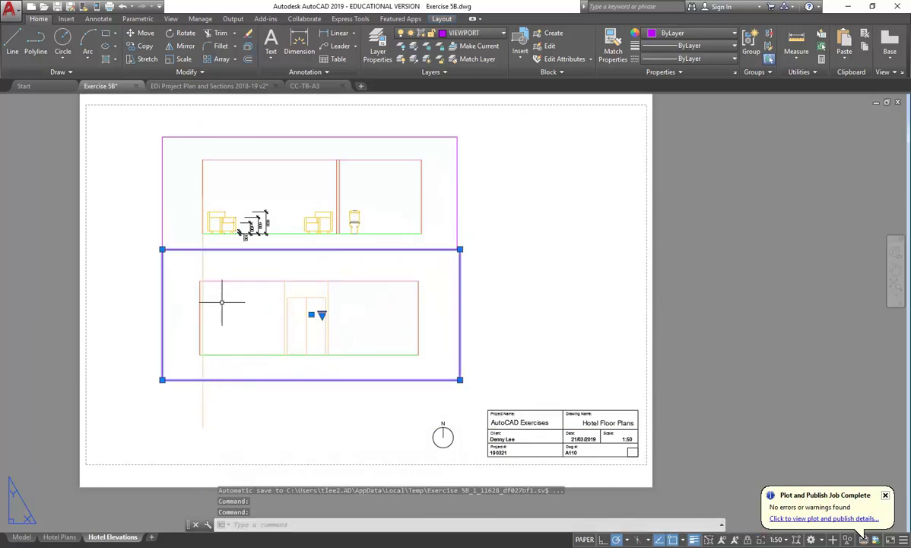
click(142, 33)
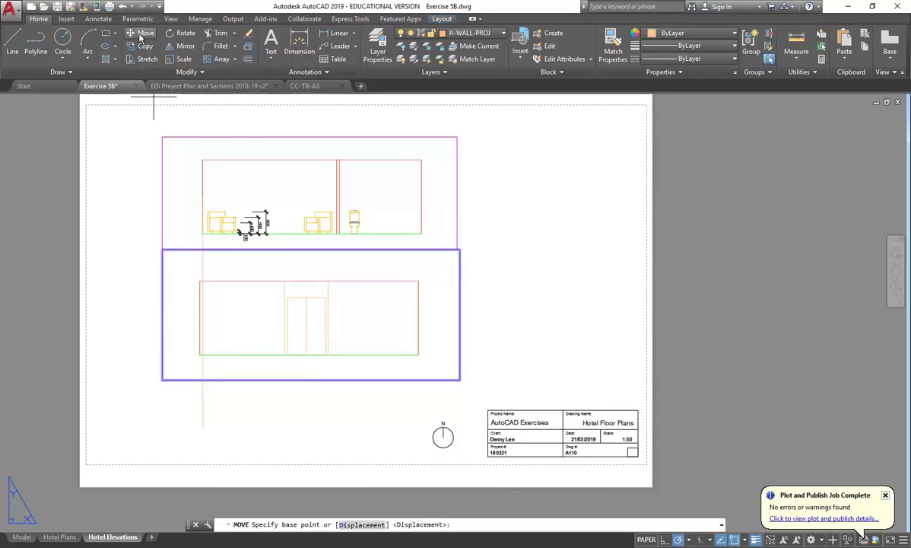
click(199, 280)
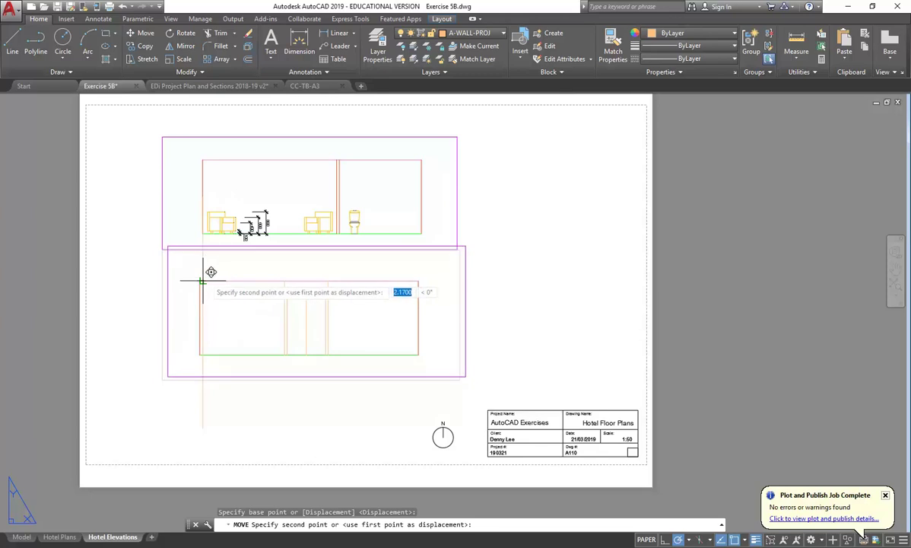
click(203, 280)
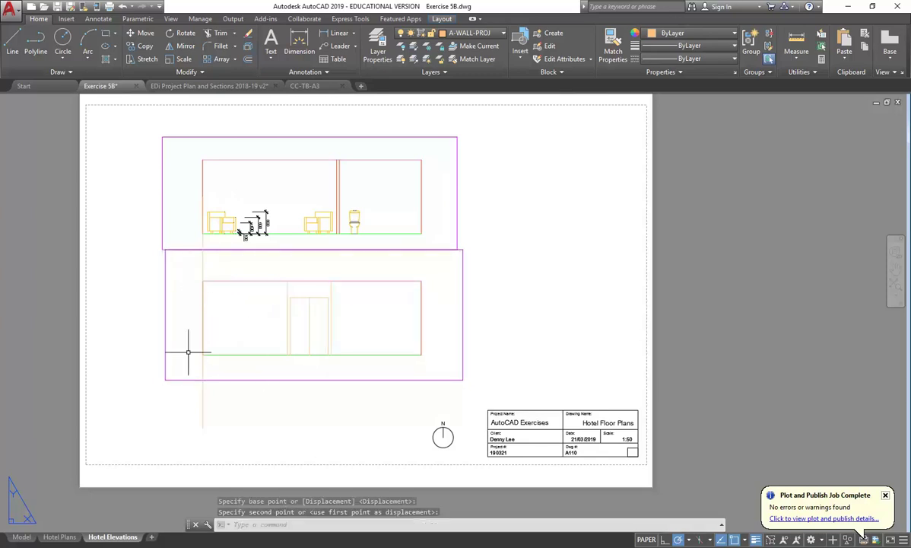
click(200, 379)
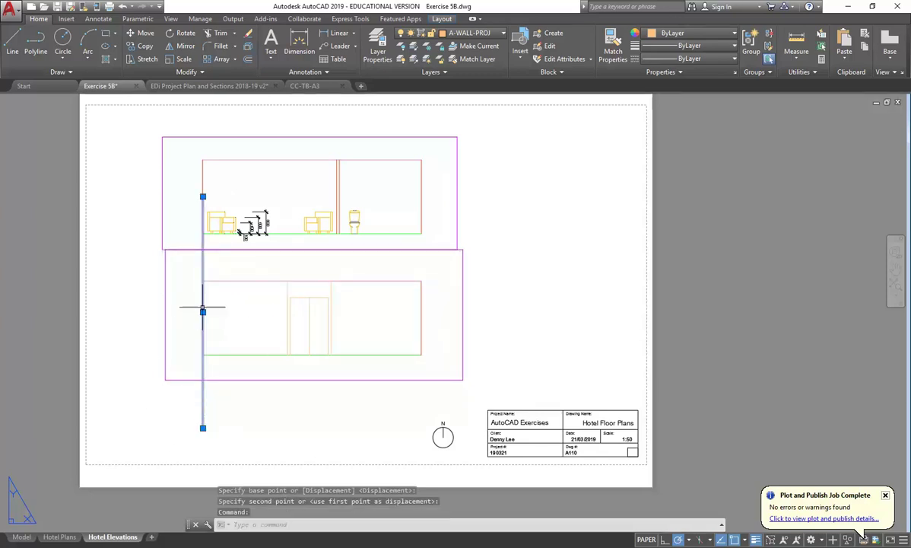
key(Delete)
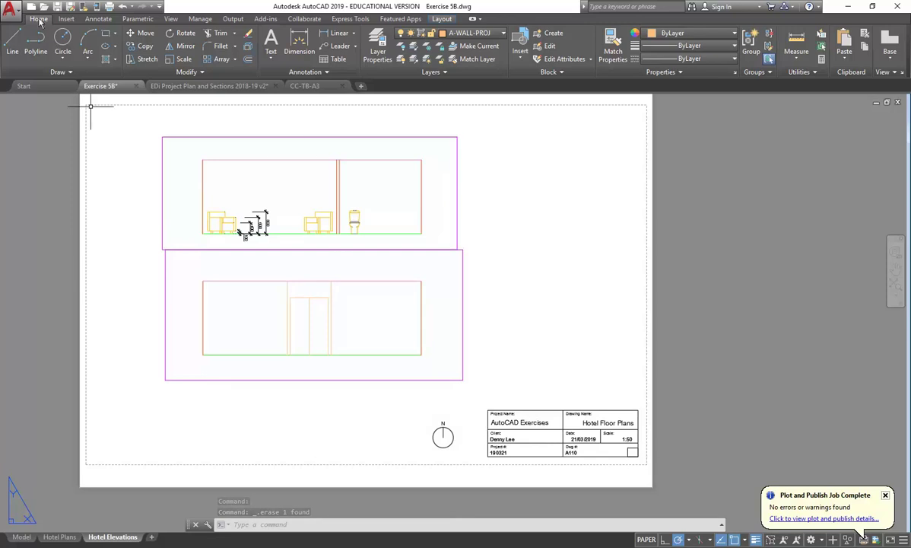
Preview the plot of the Hotel Elevations layout, inspect both elevations' alignment and line weights, and leave without plotting.
click(10, 9)
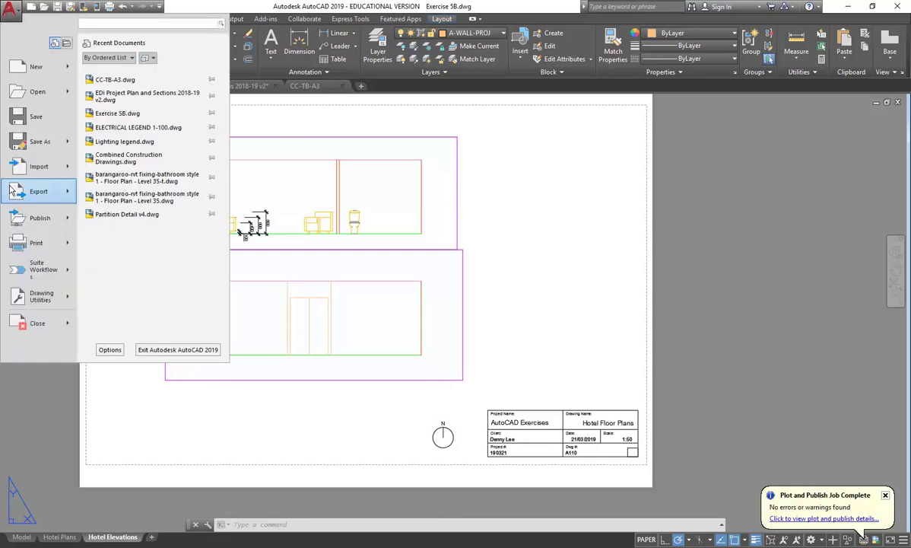
click(26, 242)
click(413, 308)
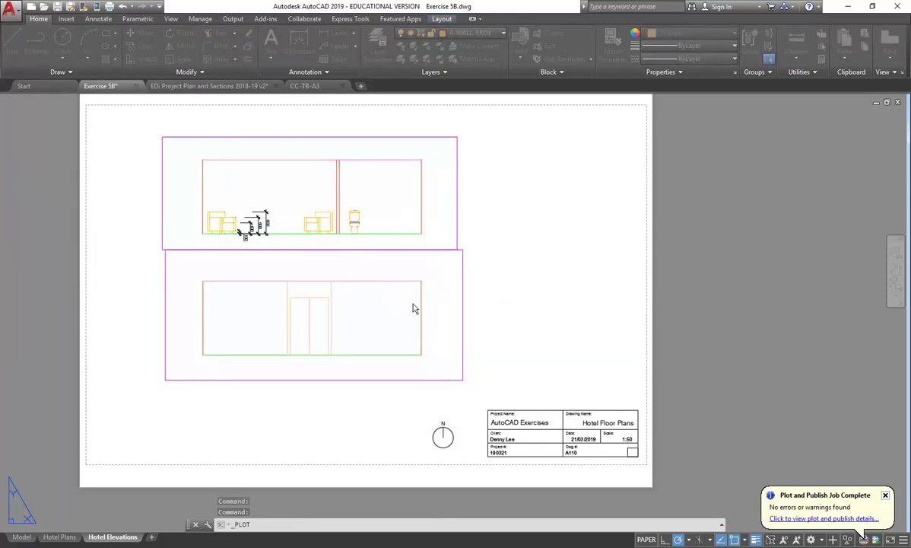
click(260, 387)
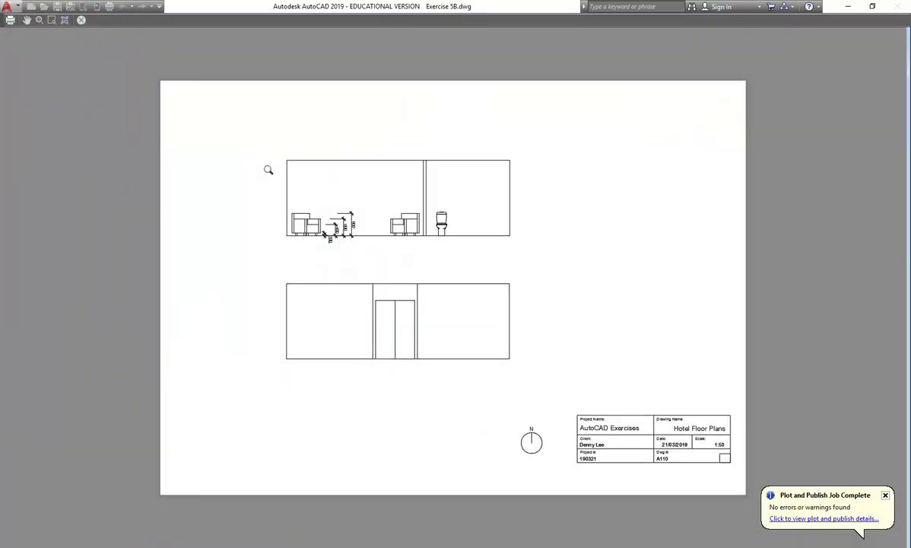
scroll(375, 268, up, 2)
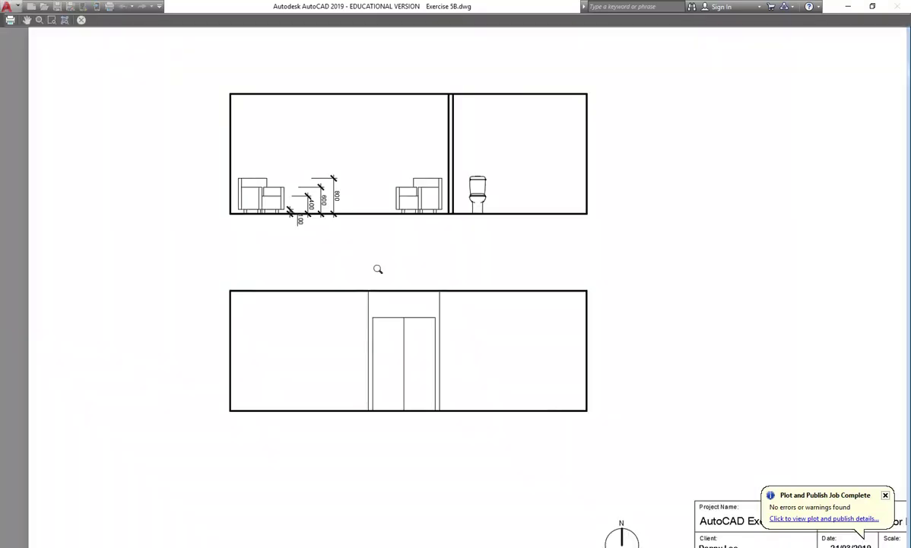
scroll(351, 329, up, 2)
scroll(354, 324, down, 2)
middle_drag(308, 271, 300, 295)
scroll(340, 370, up, 2)
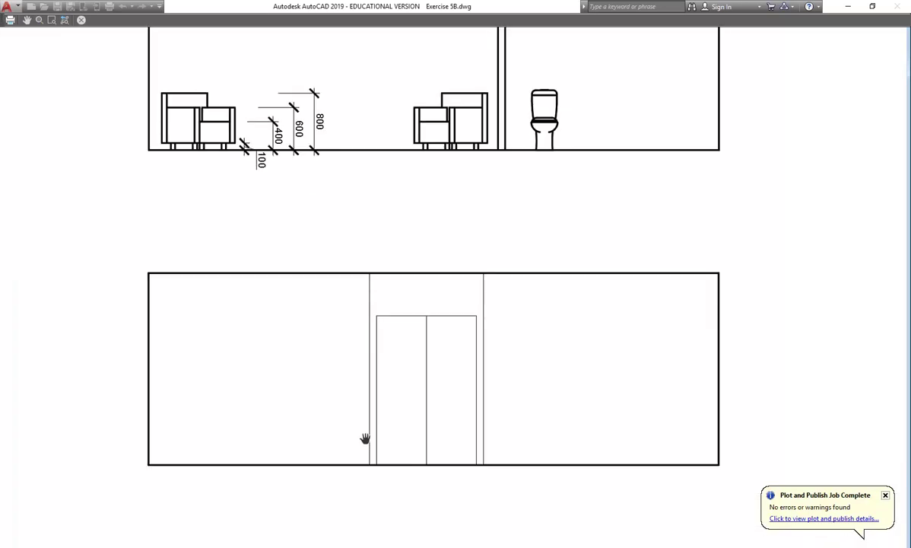
scroll(328, 270, down, 3)
middle_drag(340, 241, 326, 253)
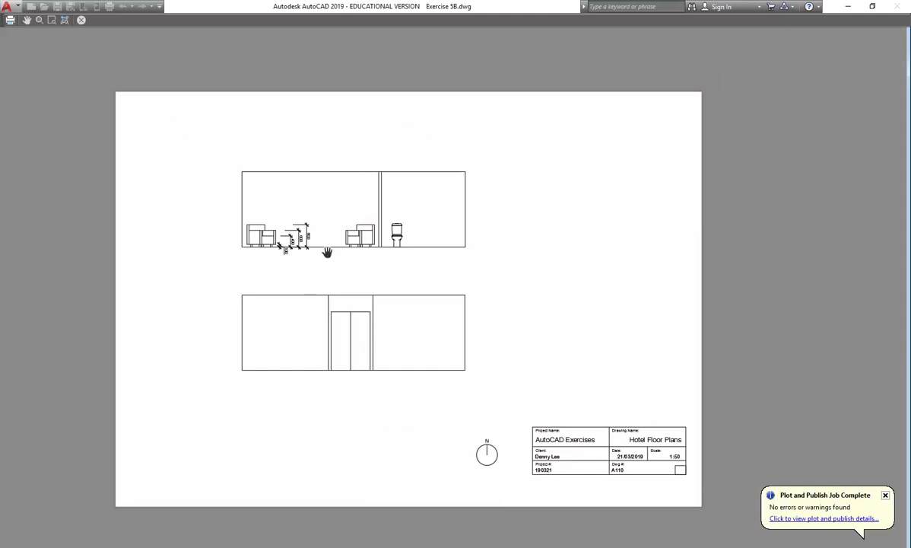
key(Escape)
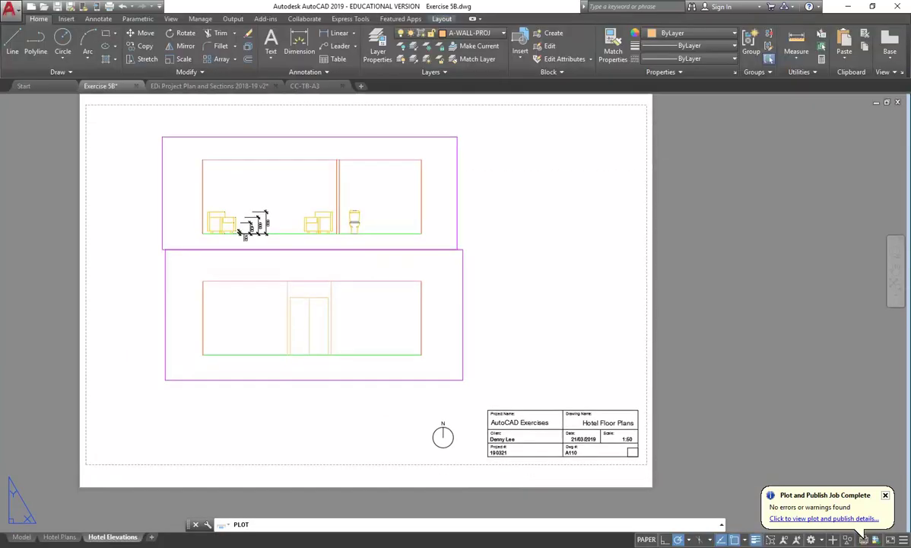
click(569, 410)
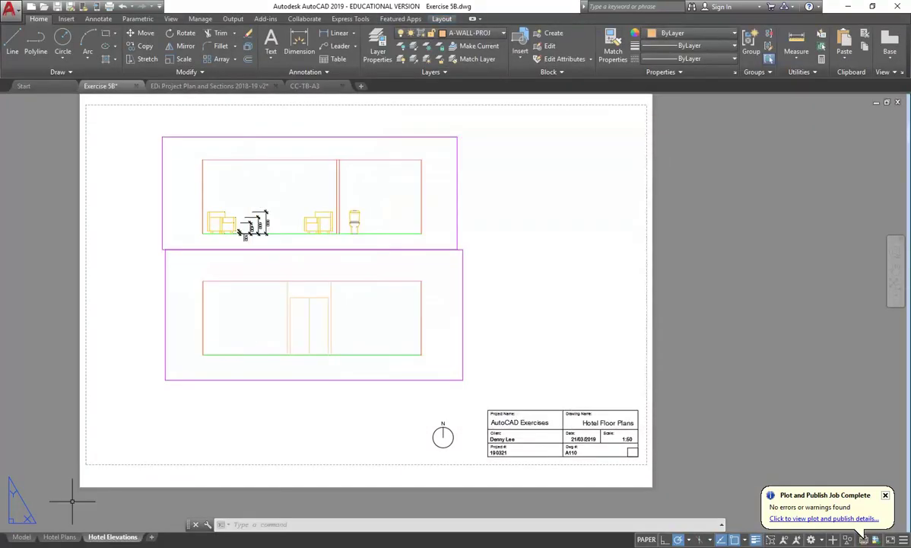
In model space, offset the floor line of the double-door elevation by 700 towards its ceiling line.
click(21, 536)
middle_drag(423, 266, 401, 278)
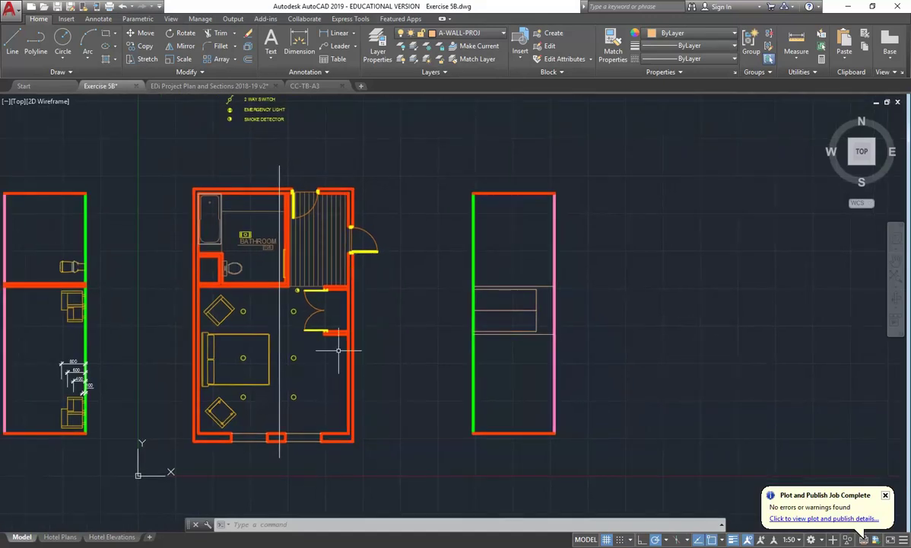
scroll(532, 384, up, 4)
middle_drag(460, 352, 463, 337)
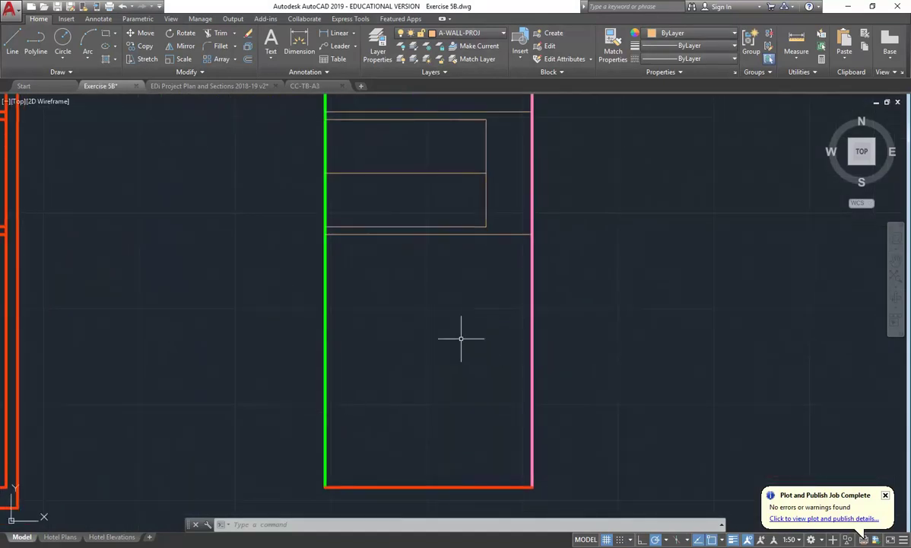
click(248, 59)
text(6)
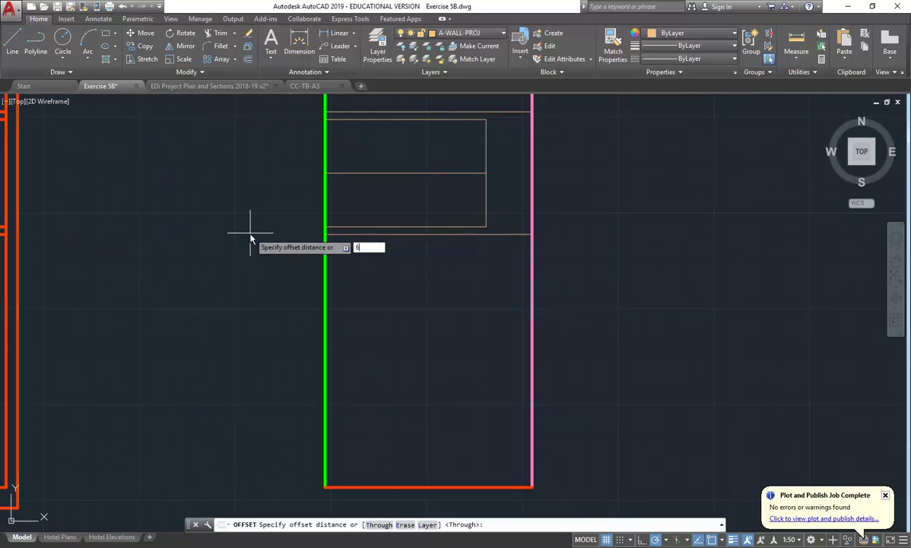
key(BackSpace)
text(700)
key(Return)
click(325, 313)
click(422, 319)
right_click(438, 287)
click(460, 292)
Reassign the newly offset 700 line in the double-door elevation to the A-WALL-PROJ layer.
click(427, 316)
click(366, 362)
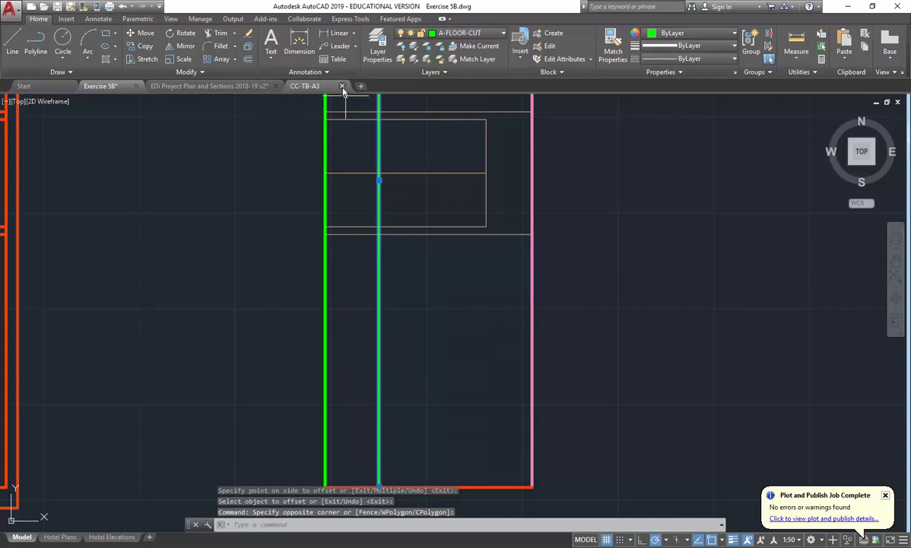
click(471, 33)
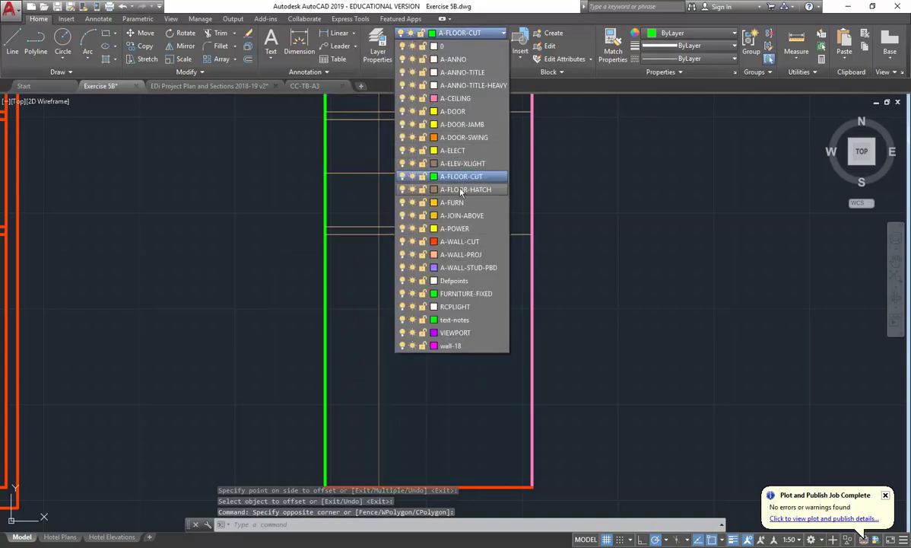
click(461, 254)
key(Escape)
key(Escape)
Trim the offset line at the closet wall edge below the double doors, removing the portion that runs across the doors.
scroll(377, 292, down, 3)
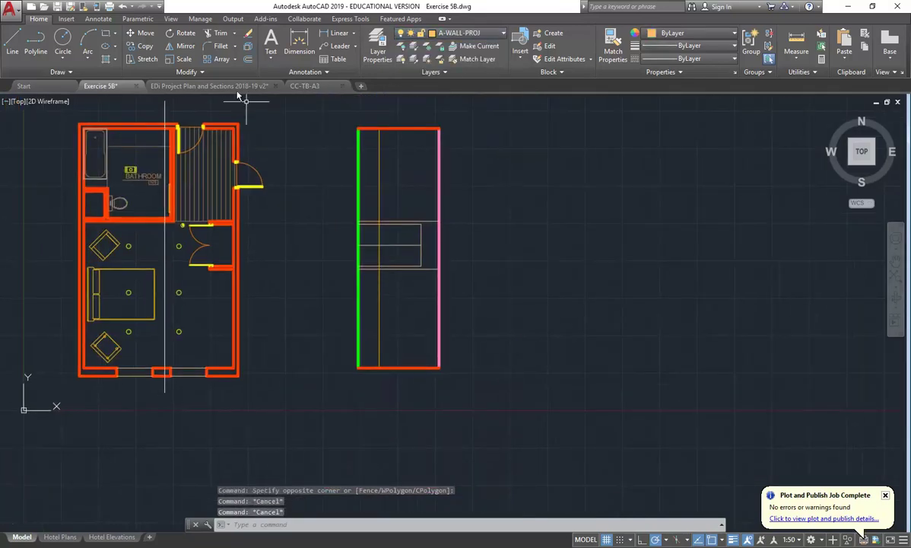
click(218, 33)
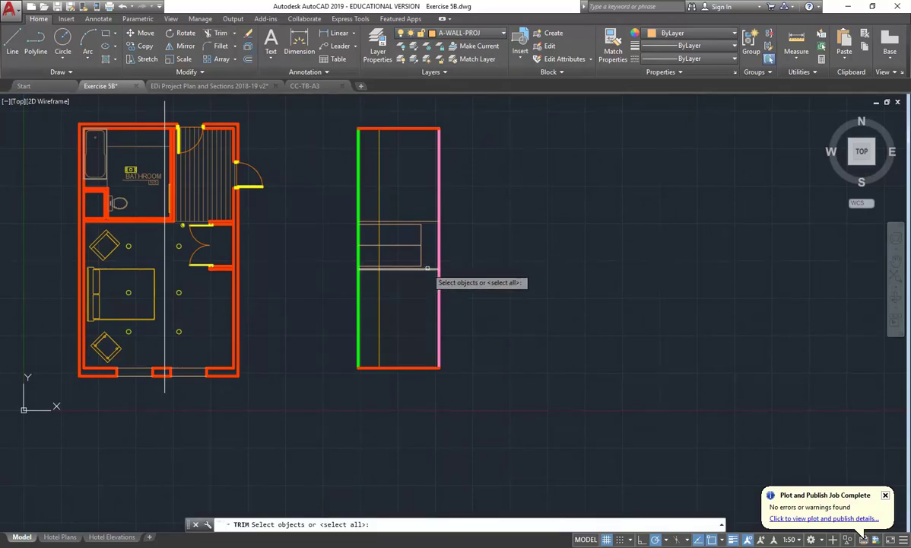
click(427, 269)
right_click(424, 263)
click(387, 180)
click(371, 197)
right_click(375, 198)
click(392, 203)
scroll(393, 262, up, 4)
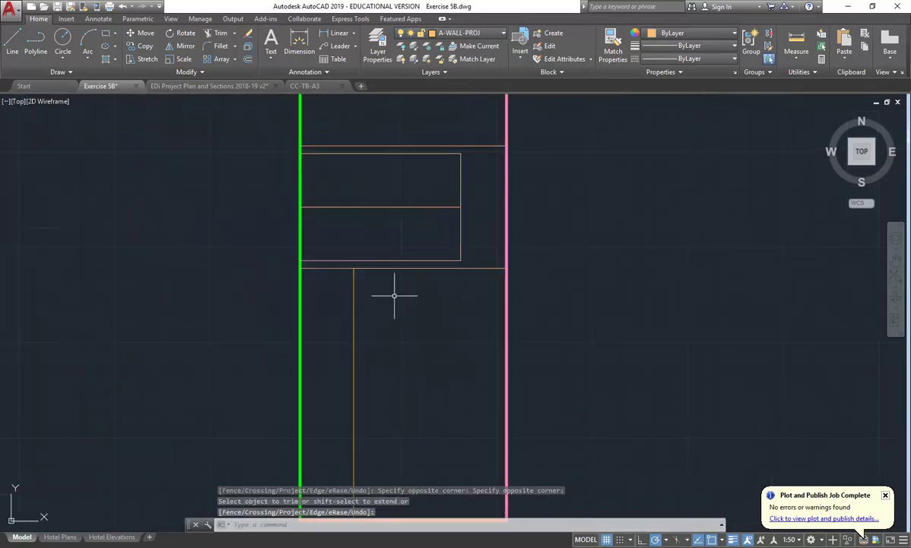
scroll(347, 311, down, 2)
middle_drag(348, 311, 376, 285)
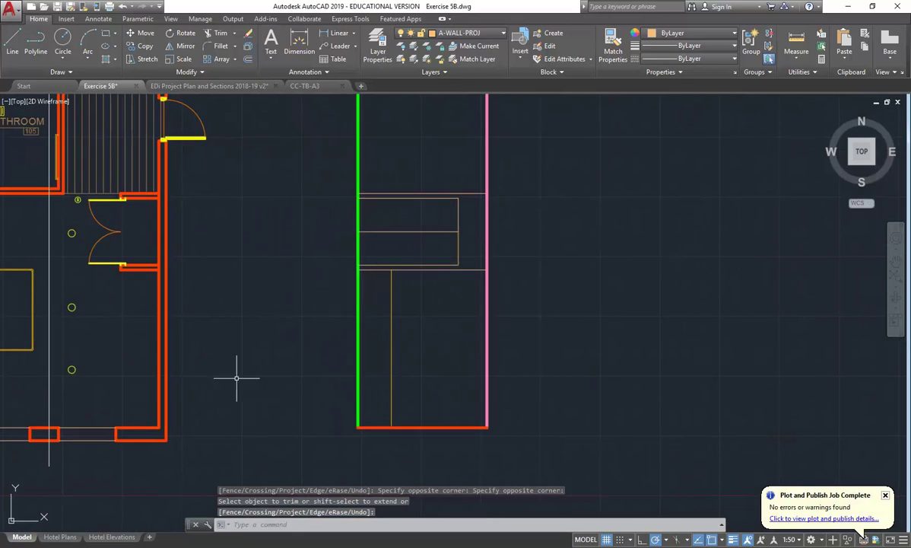
Return to the Hotel Elevations layout to check the updated double-door elevation.
click(113, 536)
double_click(193, 414)
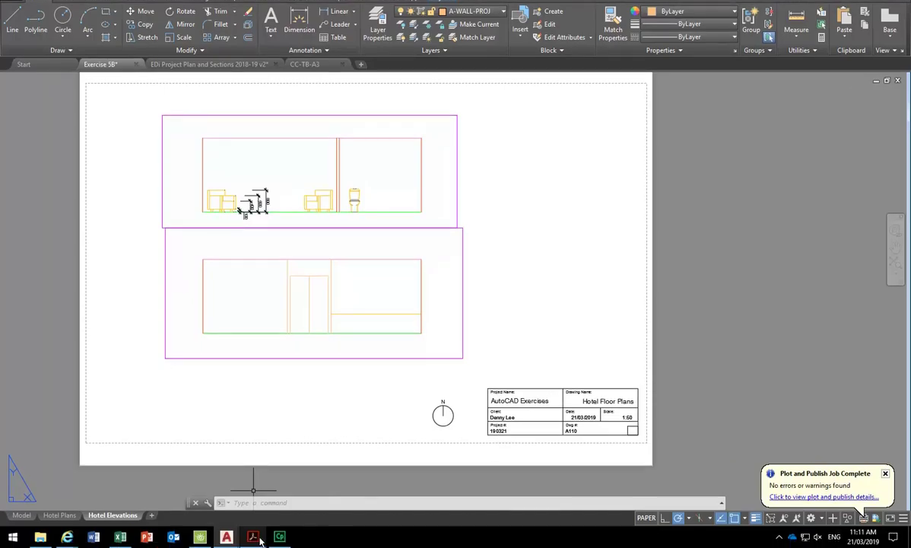
Switch to Internet Explorer, examine the reference PDF's Exercise 5 and 5A hotel plans, and return to the AutoCAD layout.
click(256, 538)
click(227, 537)
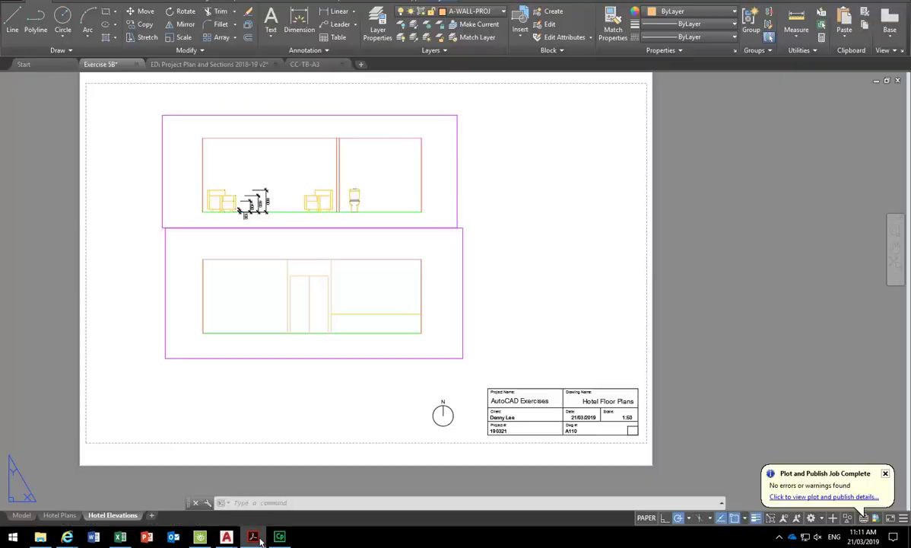
mouse_move(67, 537)
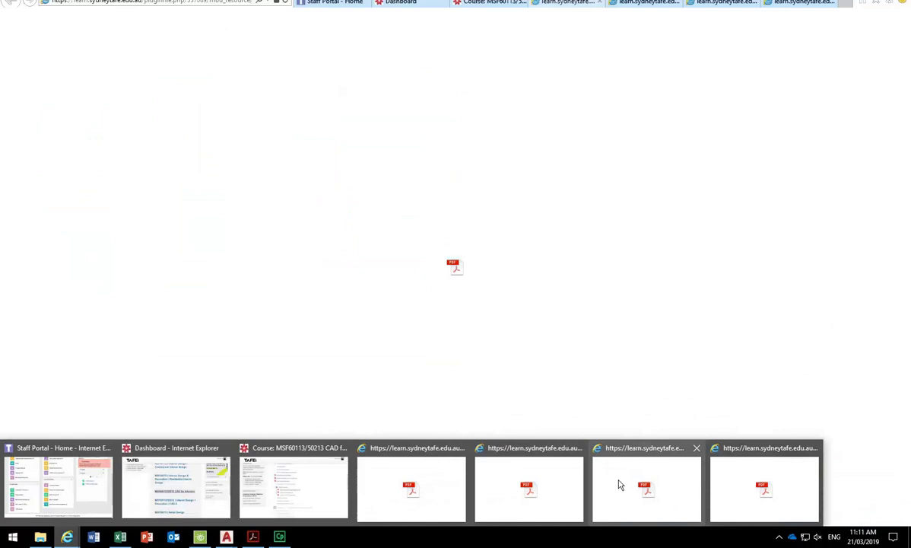
click(646, 487)
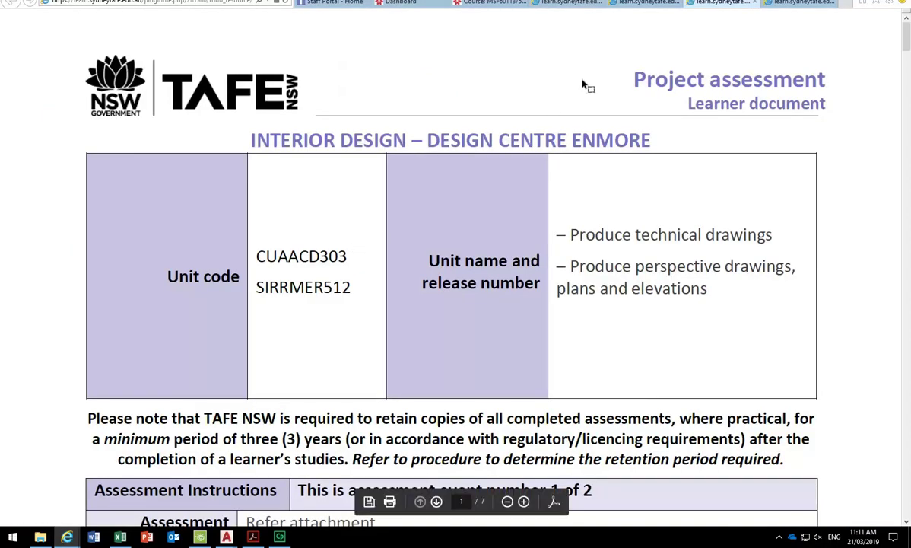
click(645, 3)
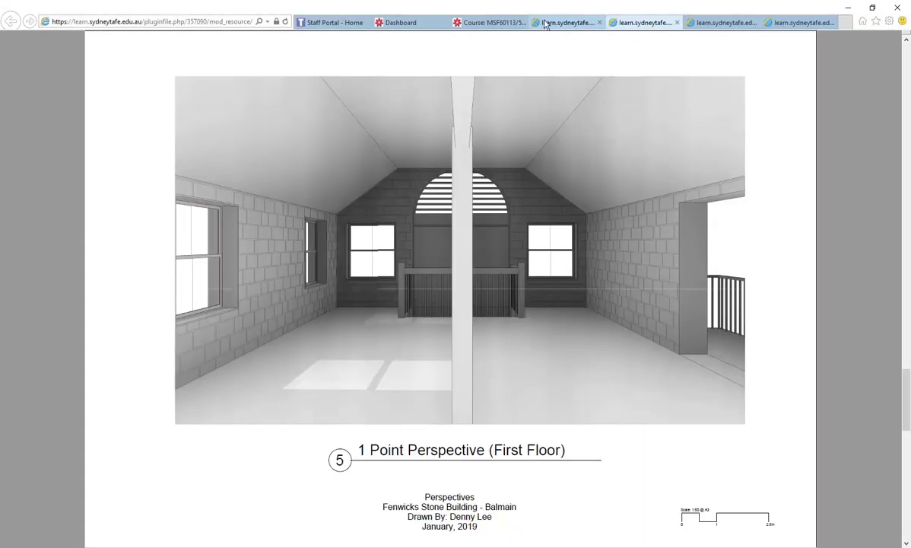
click(551, 23)
scroll(411, 331, up, 2)
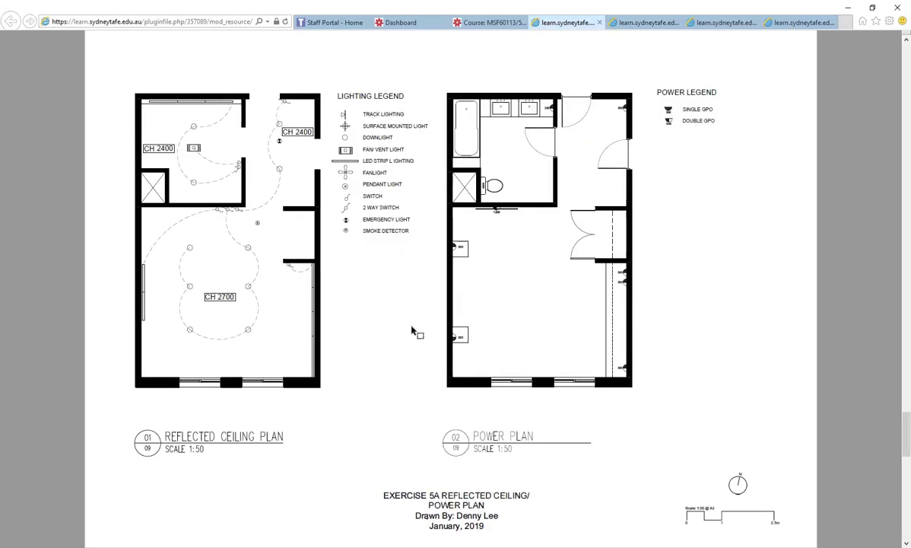
scroll(411, 331, up, 2)
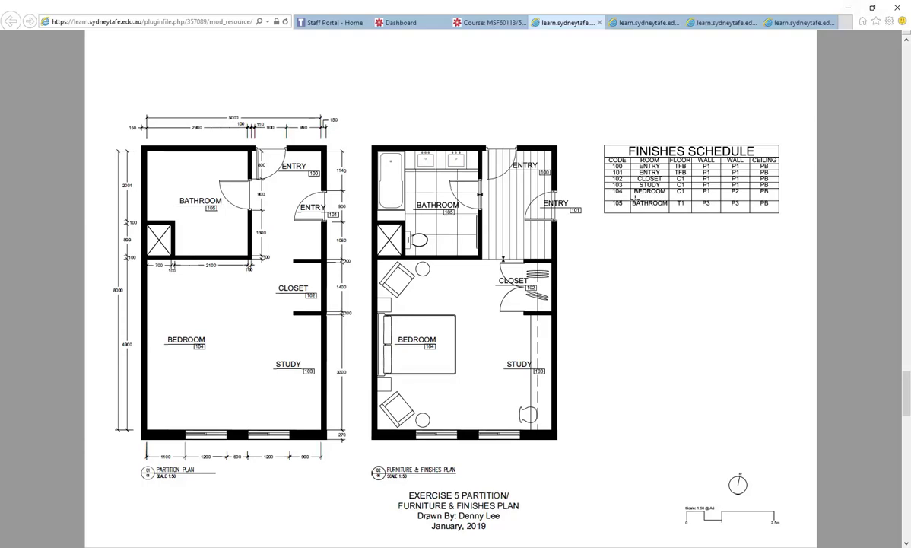
click(849, 5)
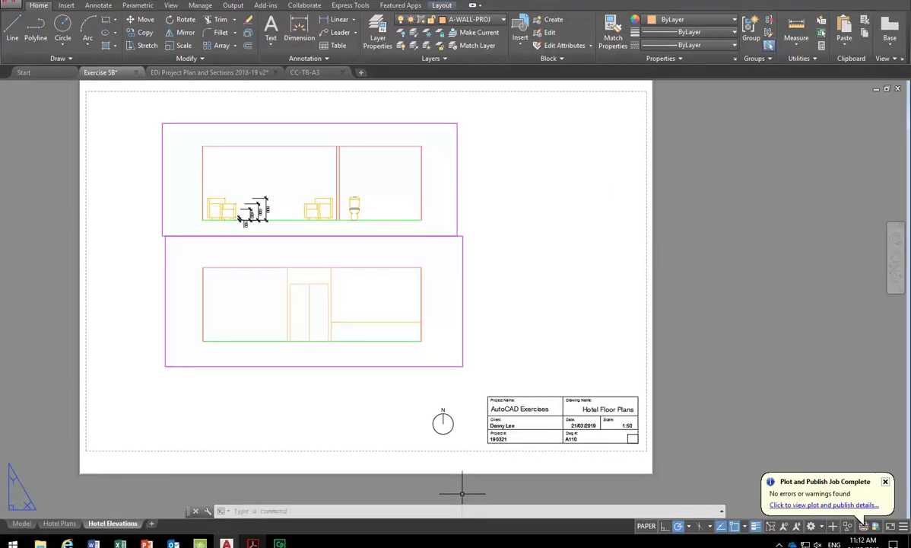
mouse_move(280, 543)
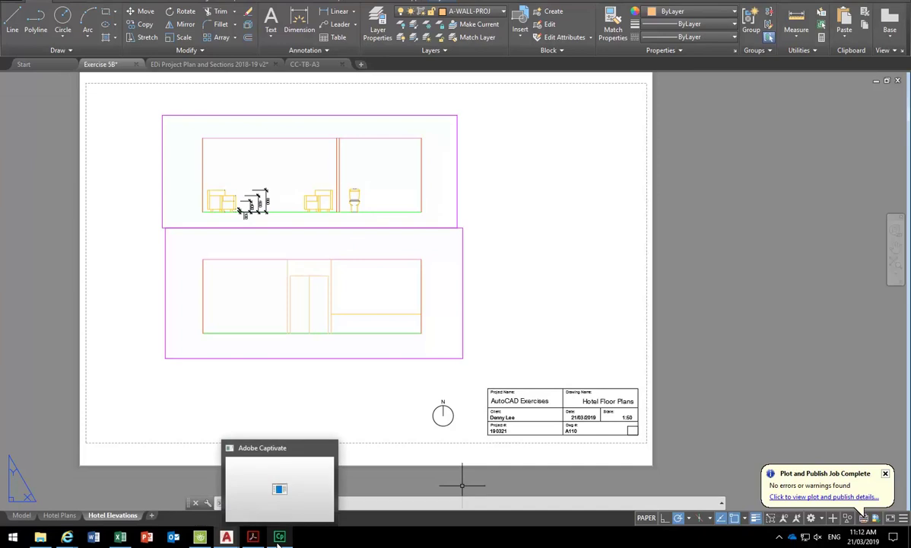